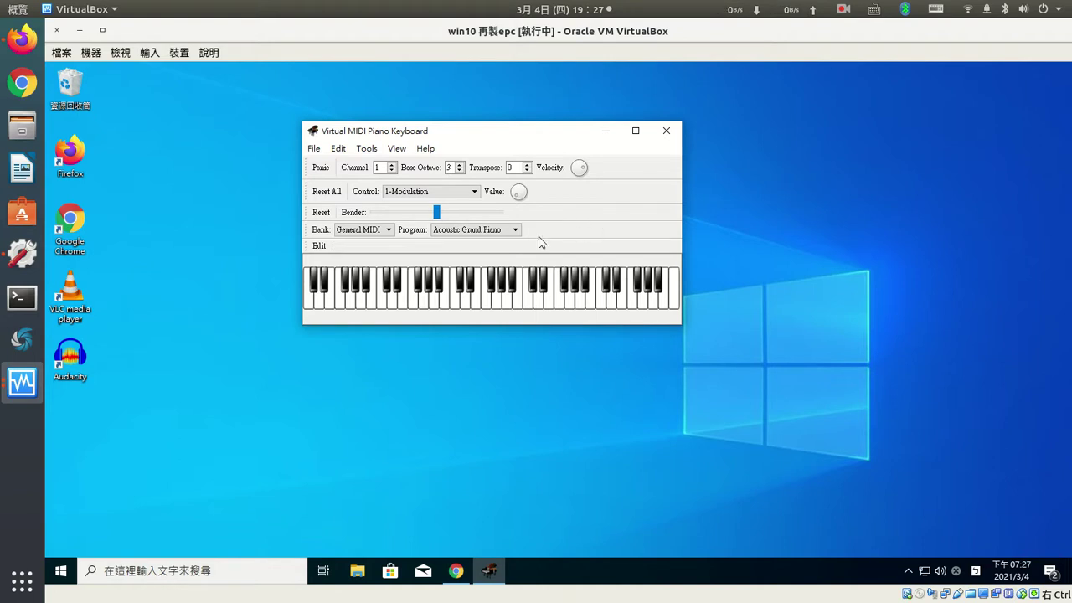
click(514, 229)
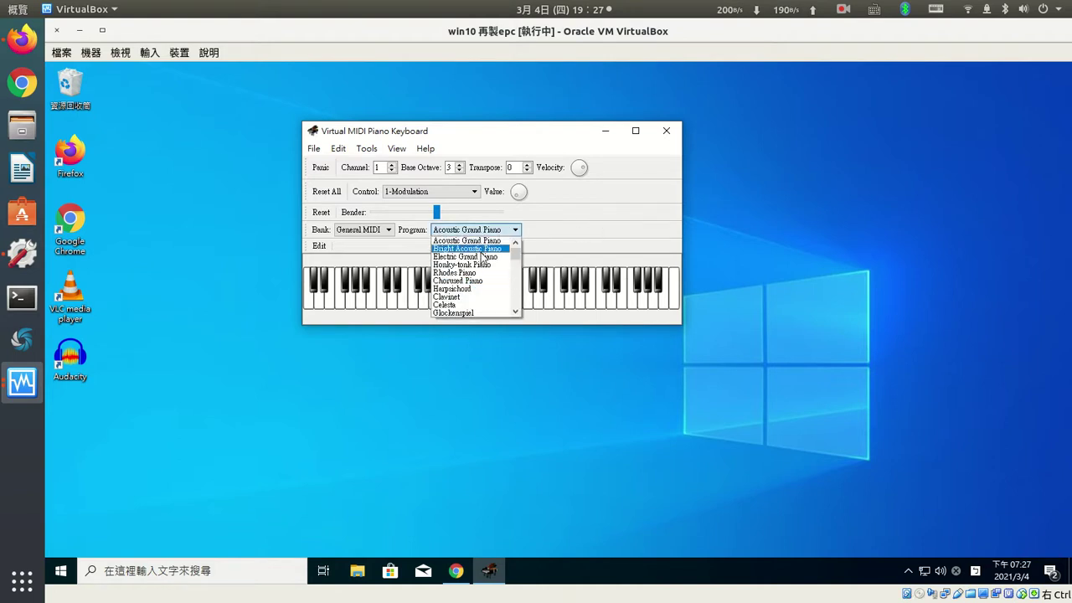
mouse_move(515, 250)
mouse_down()
mouse_move(517, 311)
mouse_move(514, 237)
mouse_up()
click(513, 233)
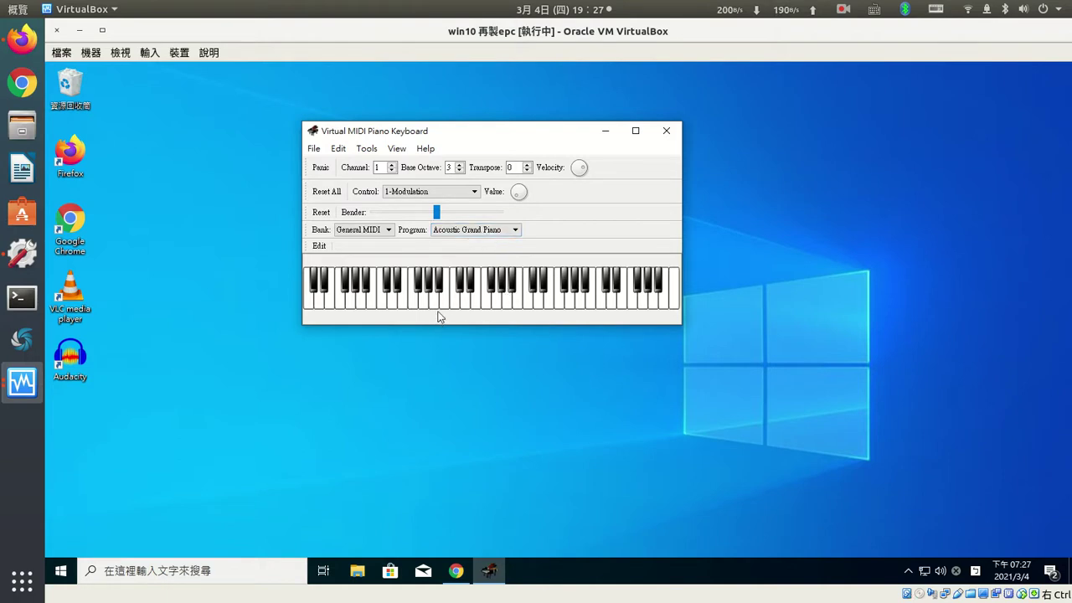
Play a series of test notes on the virtual piano keyboard with the Acoustic Grand Piano program.
key(z)
click(381, 299)
key(x)
click(457, 304)
click(458, 307)
key(x)
key(c)
key(v)
key(b)
key(x)
key(b)
key(z)
key(c)
key(b)
Move the piano keyboard window aside, then start Audacity and dismiss its welcome dialog.
key(alt)
drag(488, 130, 697, 124)
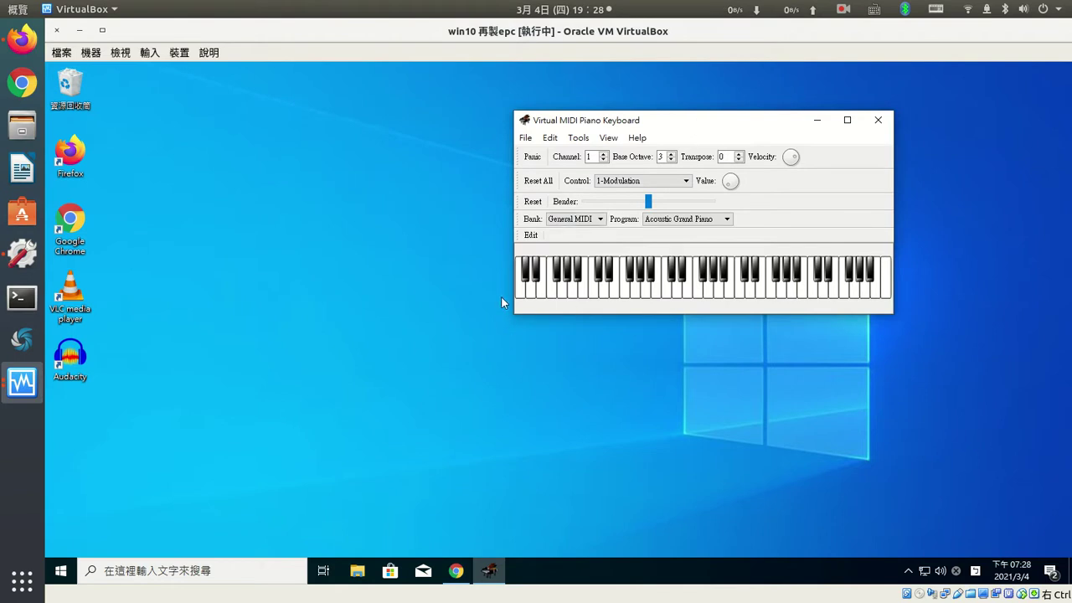
click(276, 300)
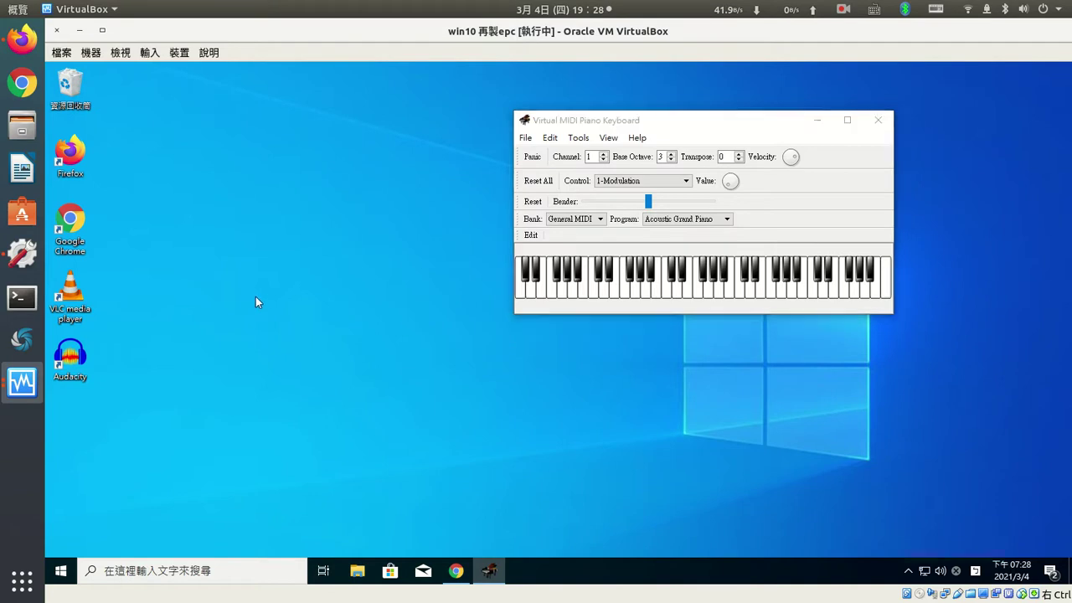
double_click(69, 360)
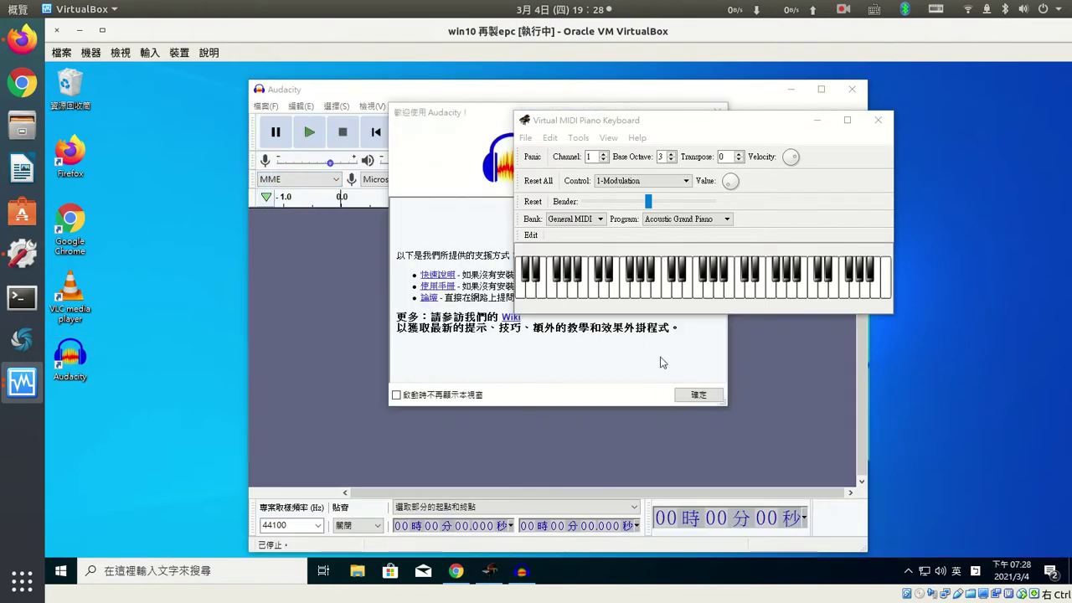
click(683, 395)
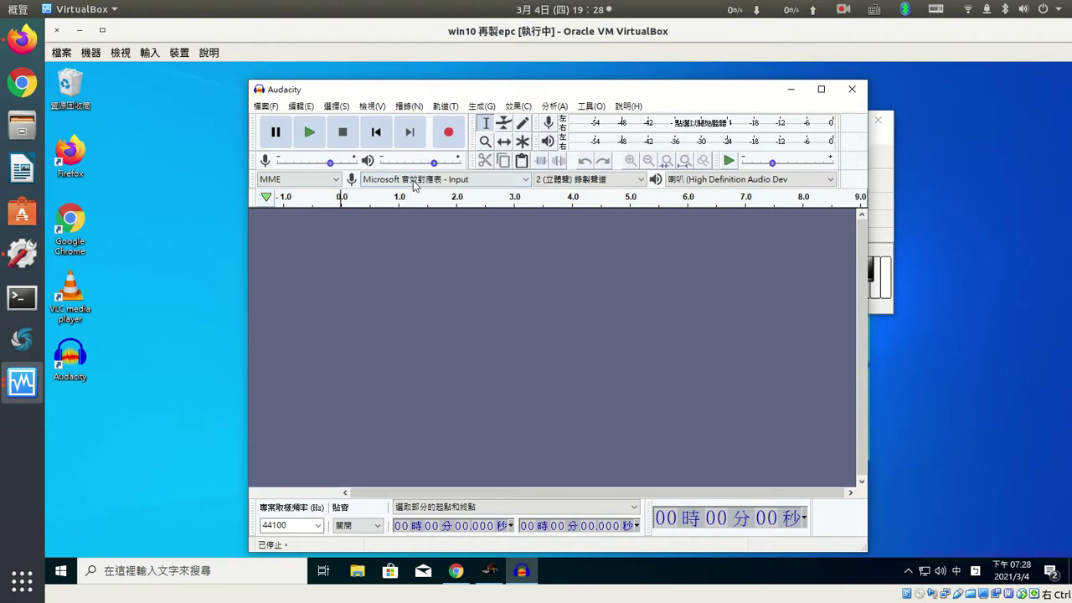
Check Audacity's recording devices by choosing Microphone (High Definition Aud), and reselect Microsoft 音效對應表 - Input.
click(462, 185)
click(441, 204)
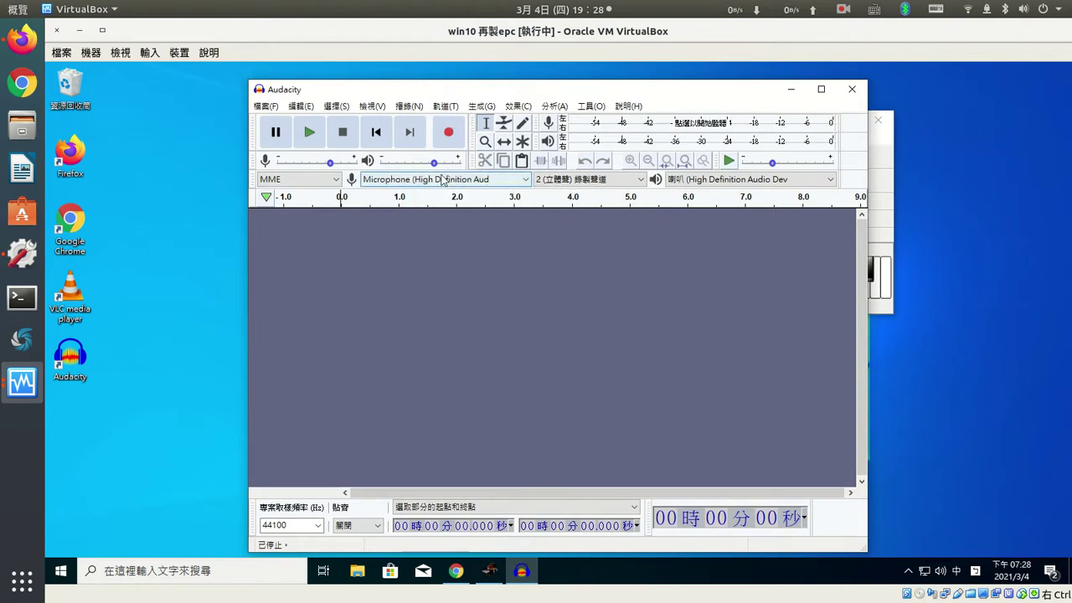
drag(483, 90, 358, 85)
click(339, 176)
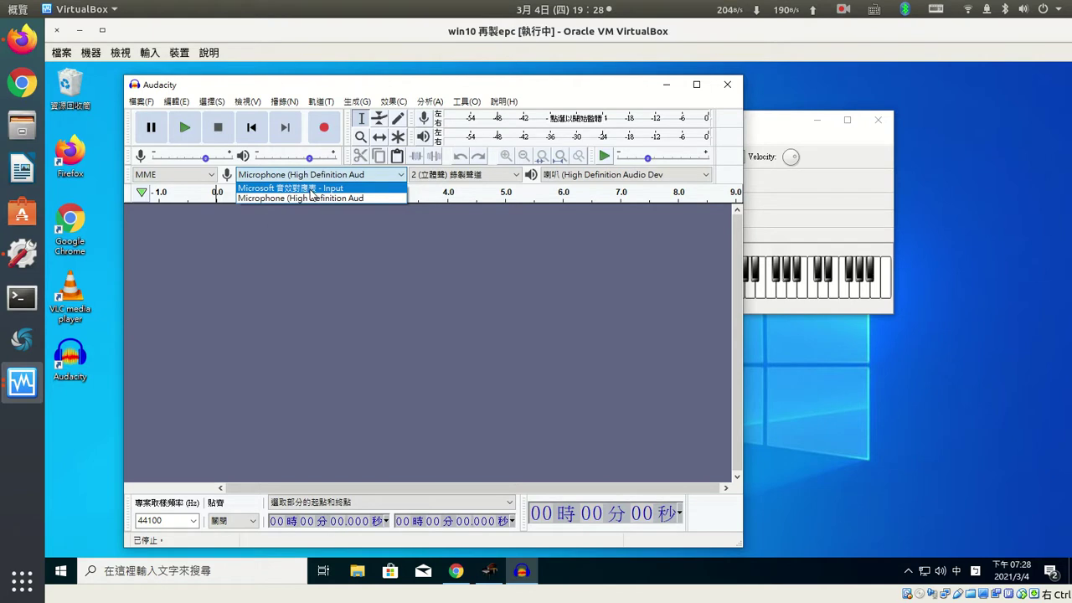
click(311, 188)
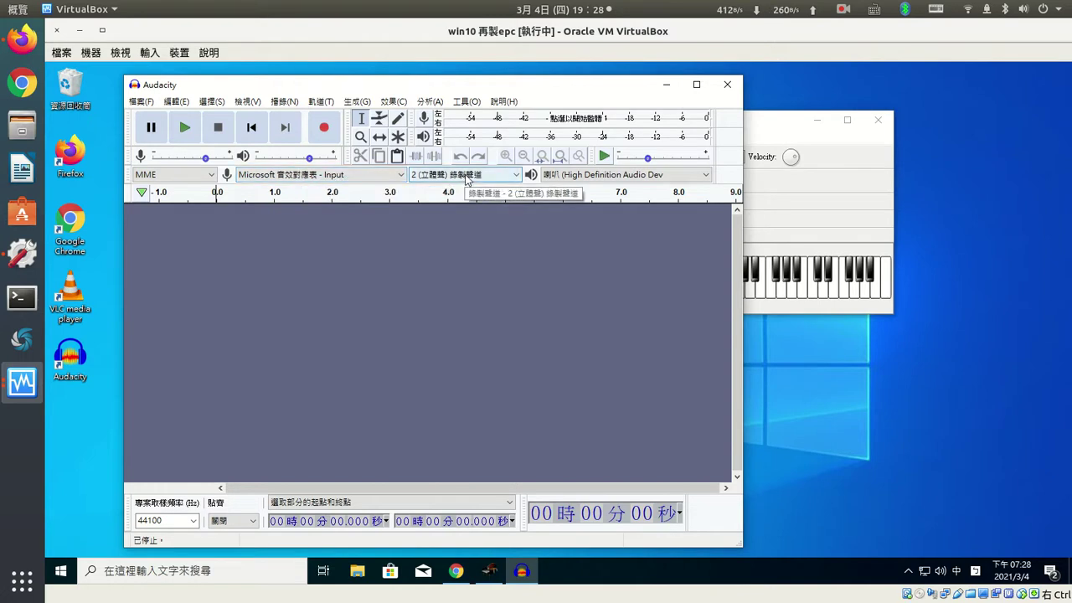
click(323, 177)
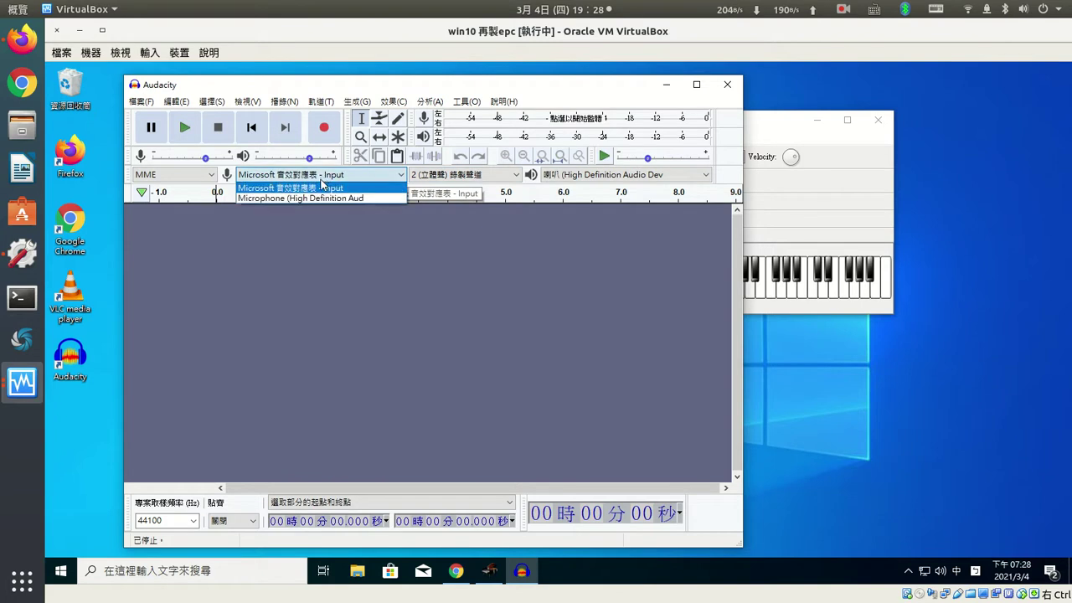
click(323, 189)
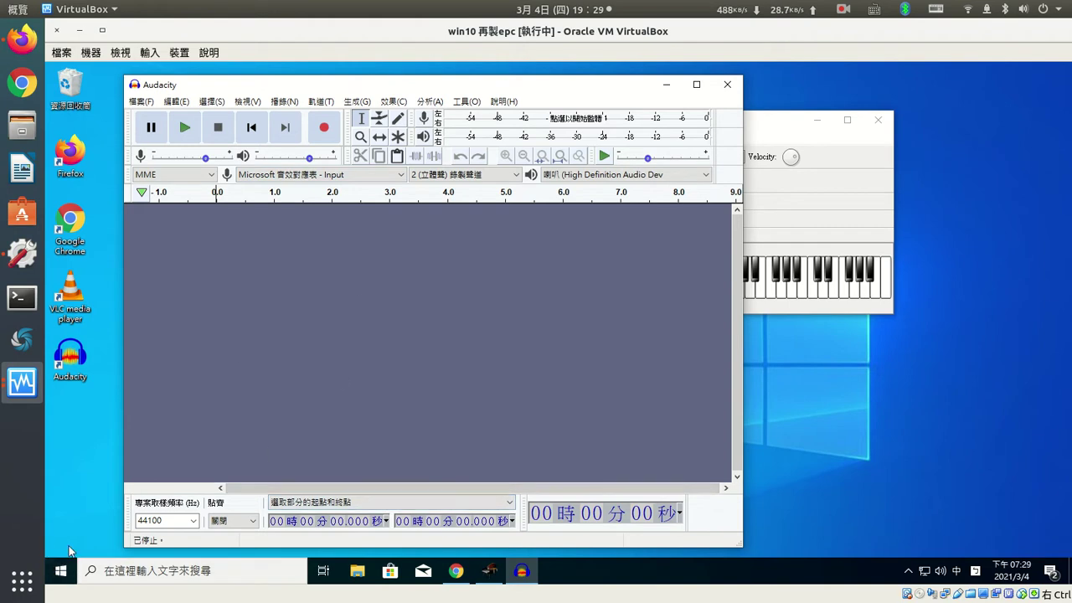
Open the 音效 page of the Windows system settings and move its window aside.
click(61, 574)
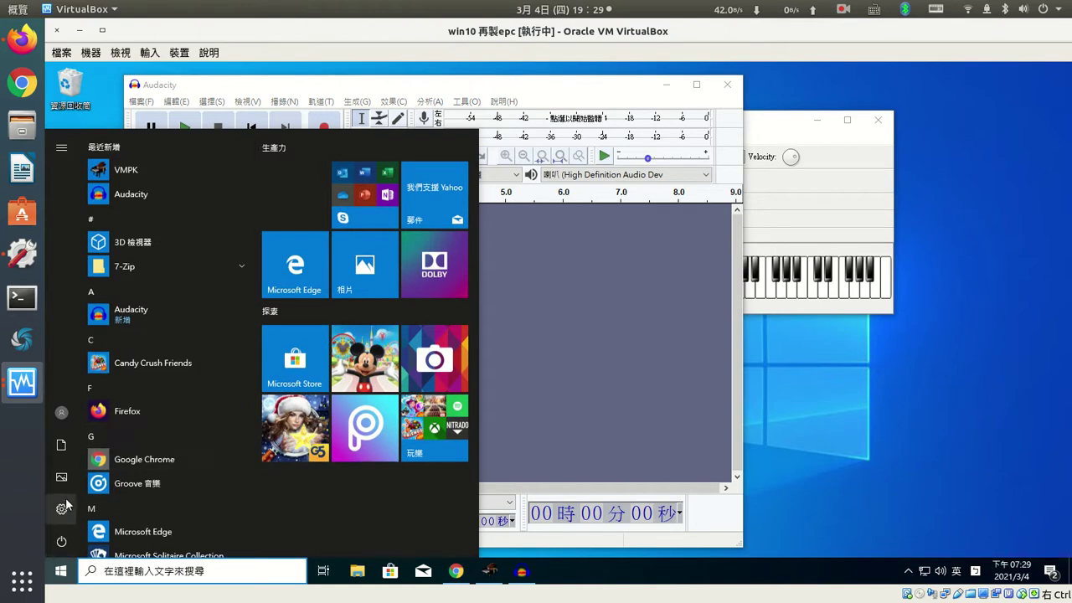
click(64, 502)
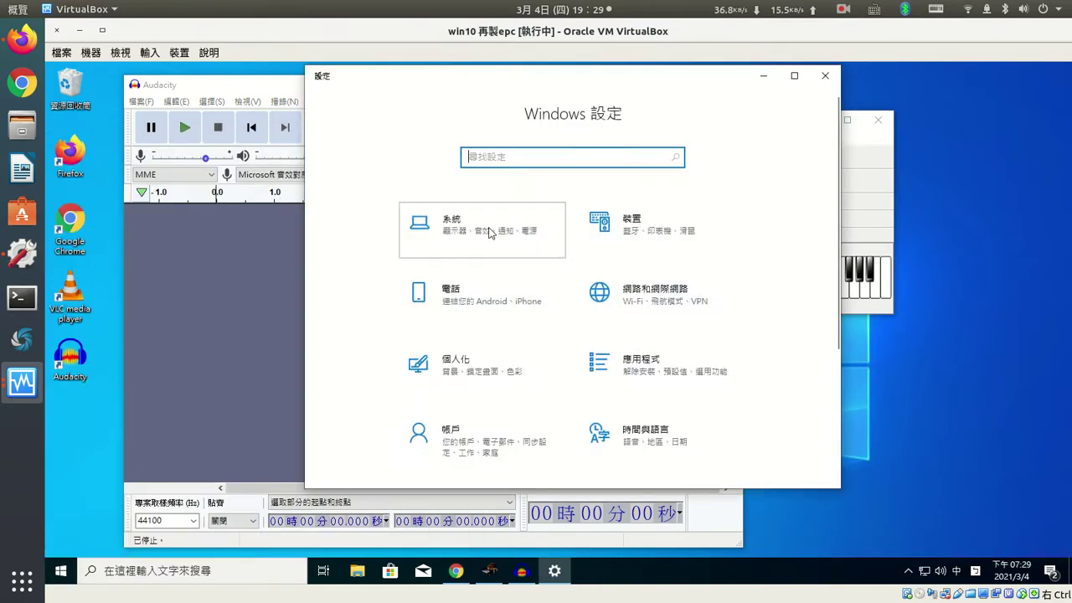
click(490, 232)
click(339, 252)
drag(658, 78, 456, 110)
Open 管理音效裝置 from the input settings and examine the options for the Microphone device.
scroll(456, 375, down, 3)
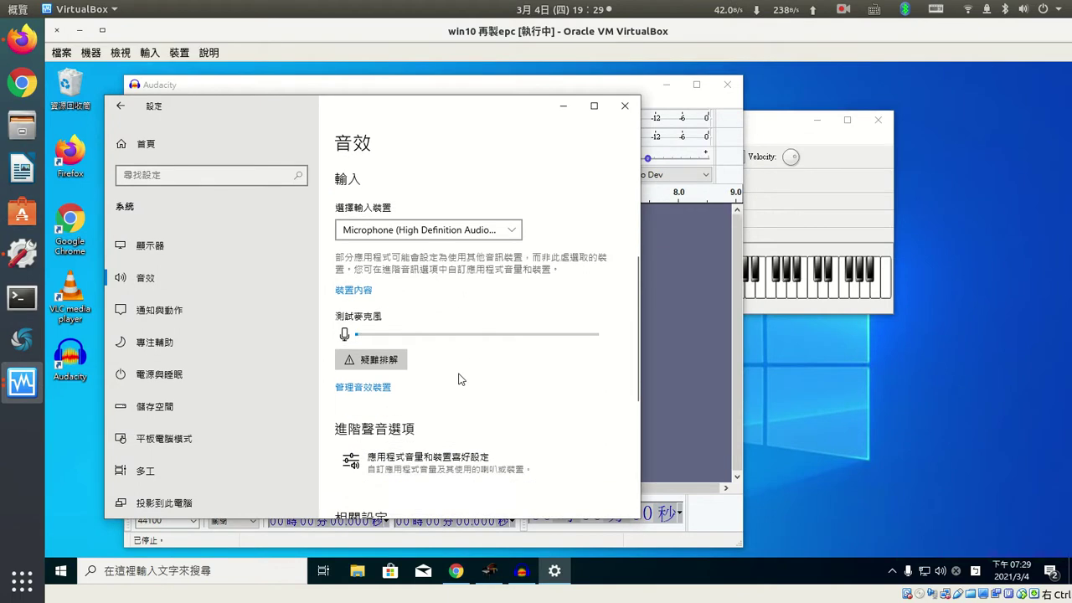
click(383, 389)
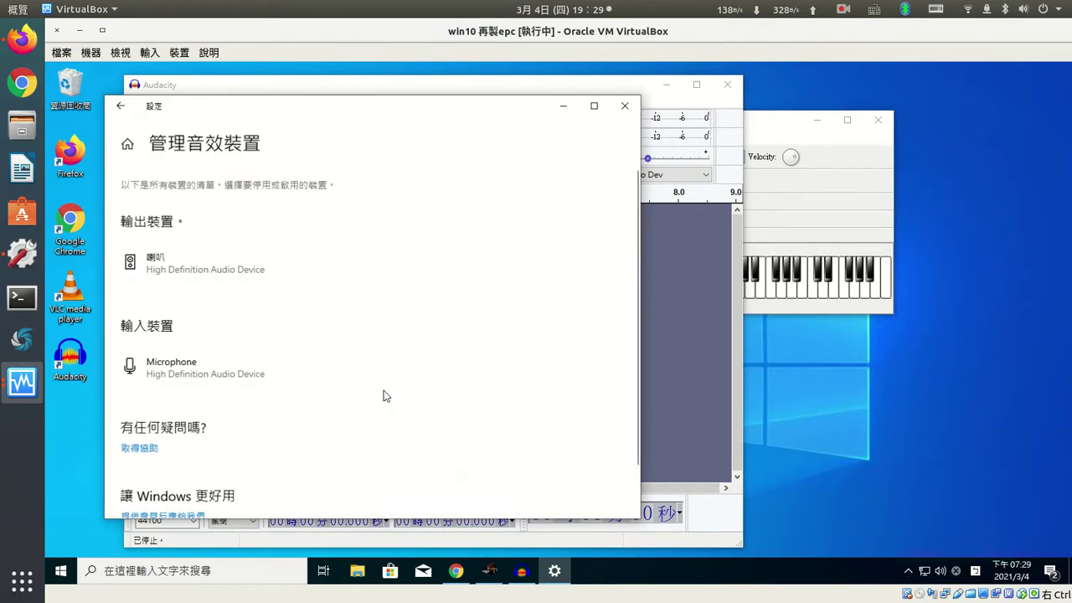
click(185, 373)
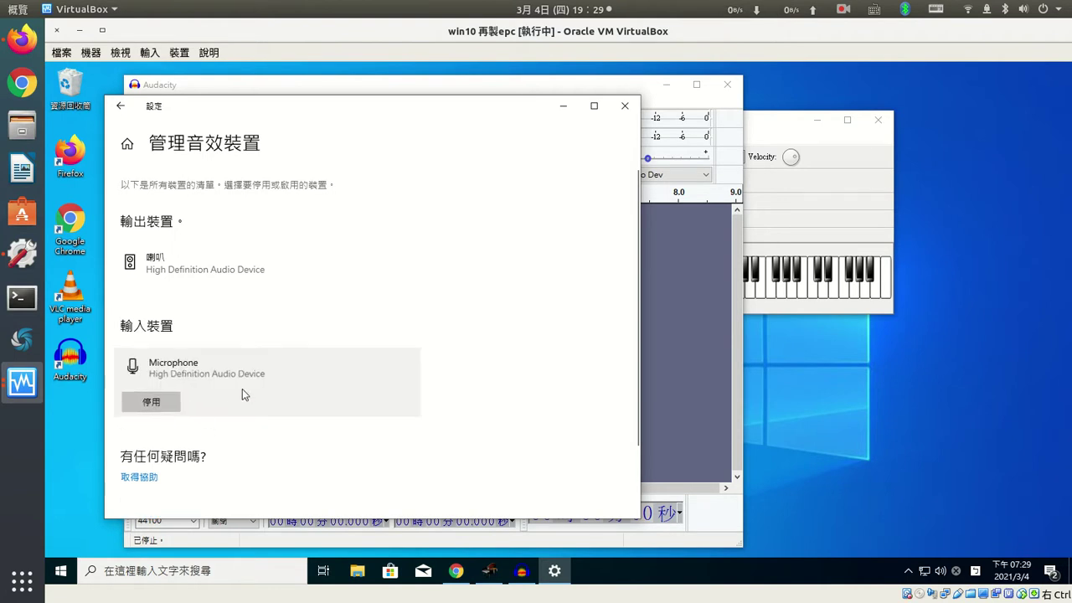
Return to the sound settings and examine the input device choices in 應用程式音量和裝置喜好設定.
key(alt+Left)
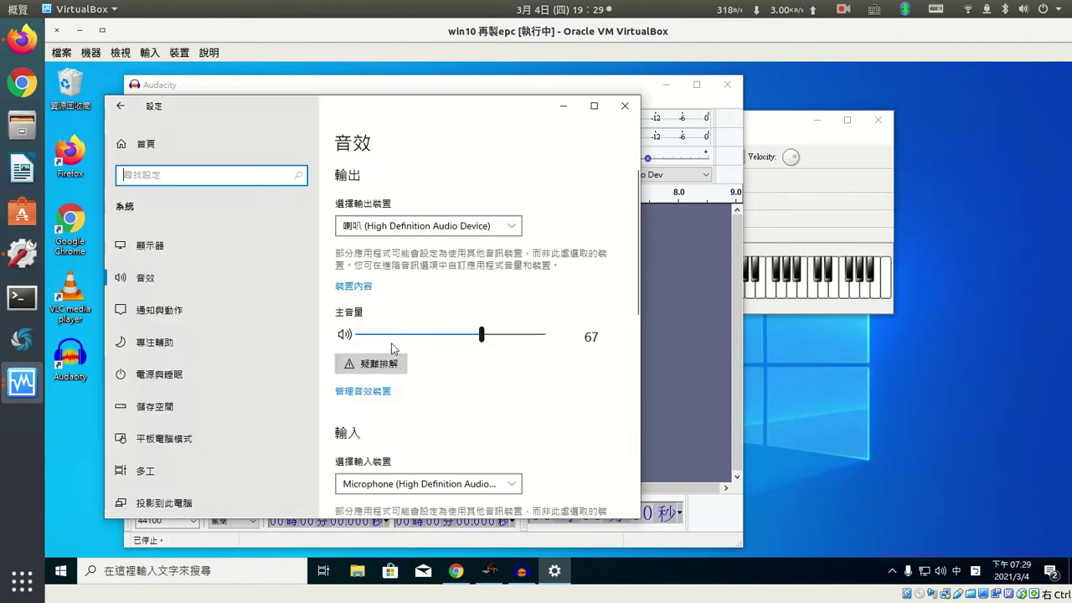
scroll(460, 421, down, 2)
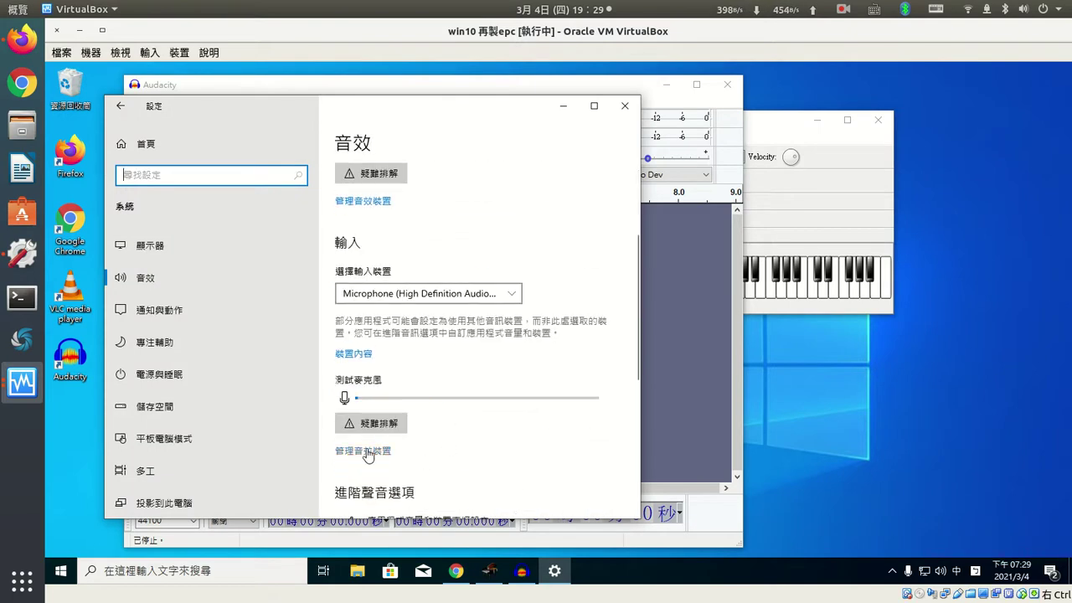
scroll(470, 451, down, 3)
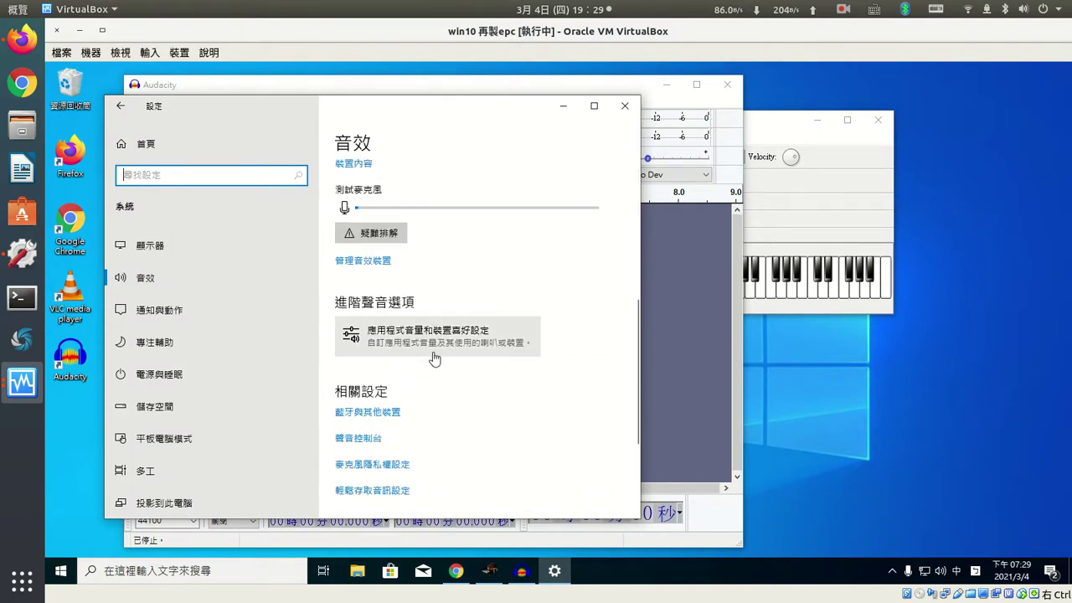
click(434, 357)
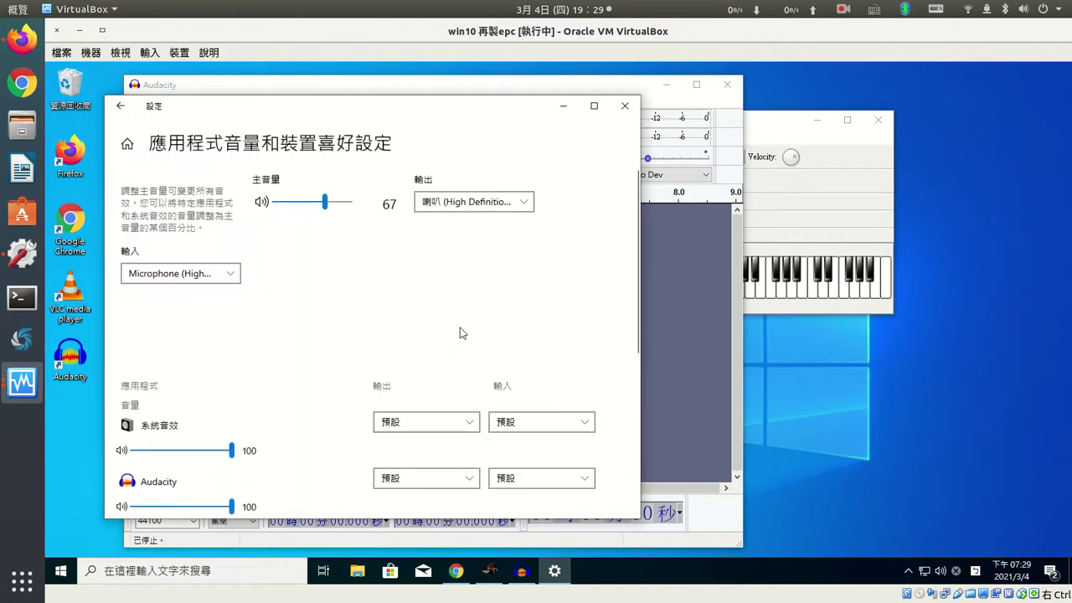
click(196, 279)
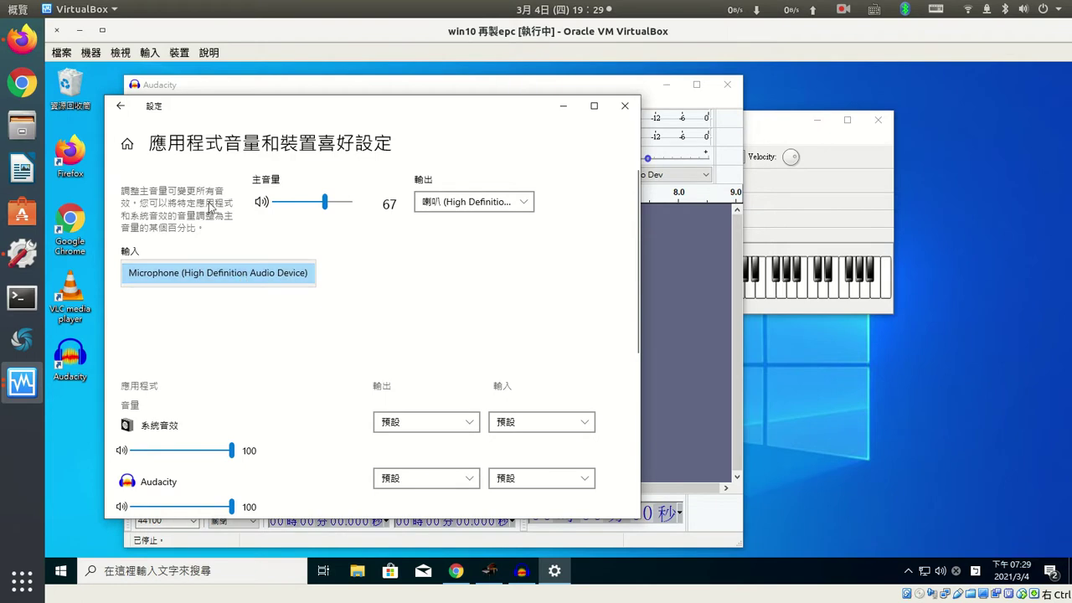
click(127, 112)
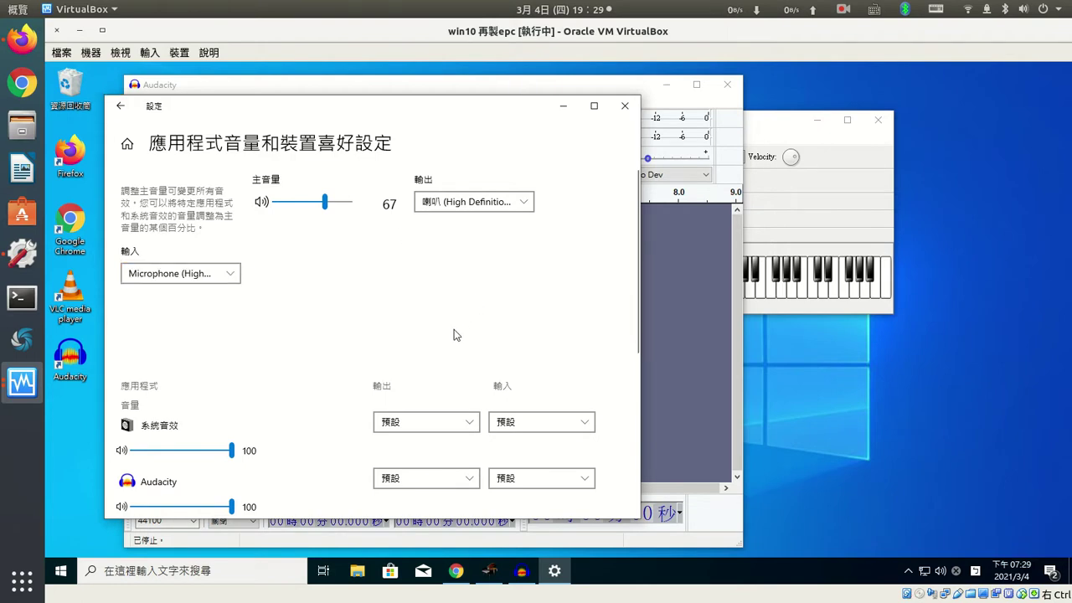
click(120, 109)
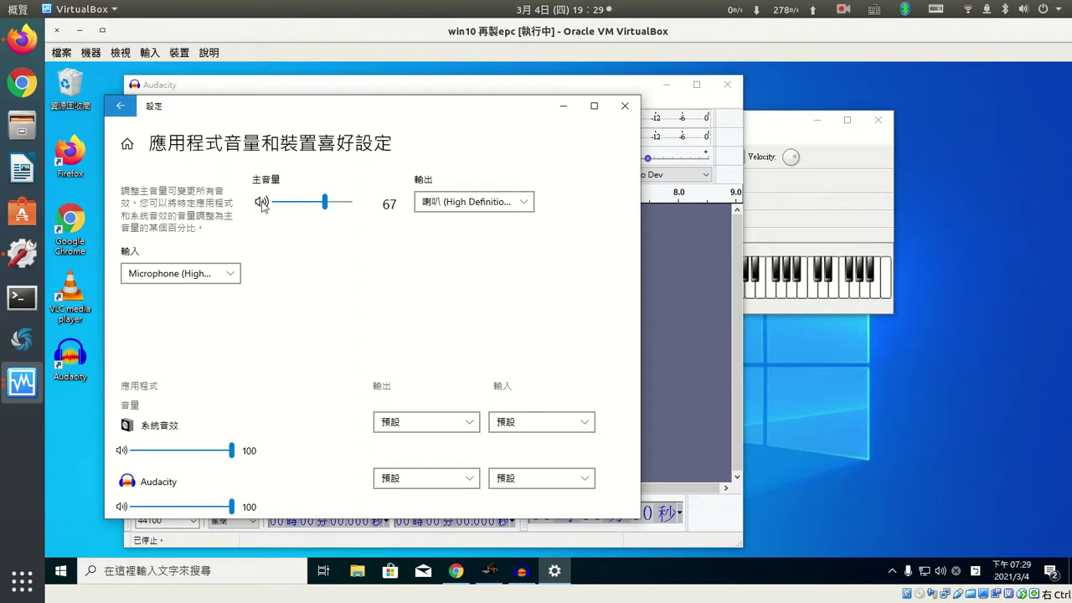
Open the recording devices list in 聲音控制台, check its options for showing disabled and disconnected devices, and select Microphone.
scroll(441, 405, down, 6)
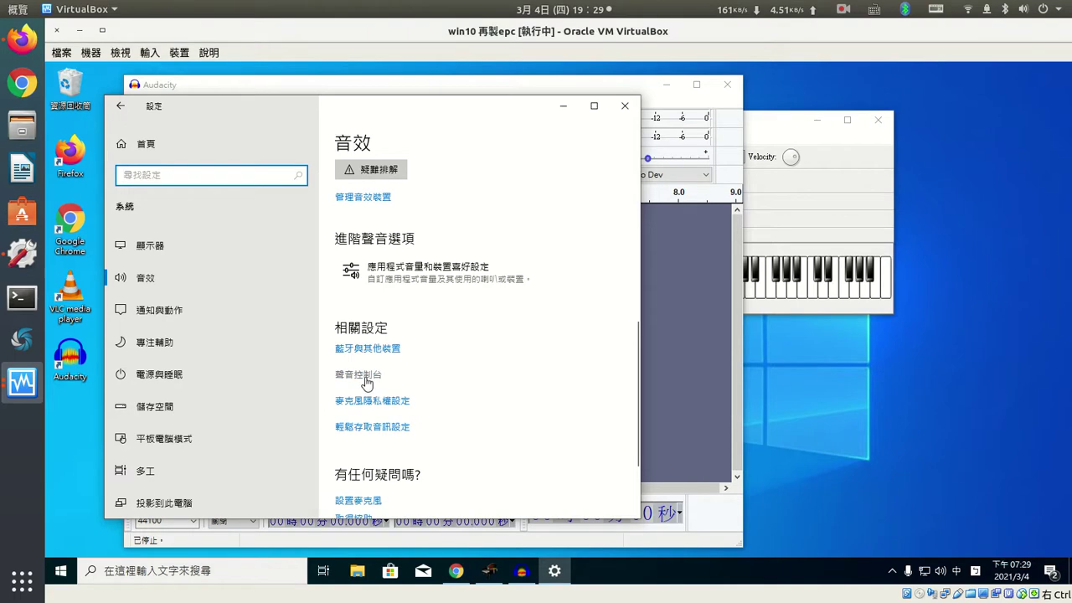
click(369, 378)
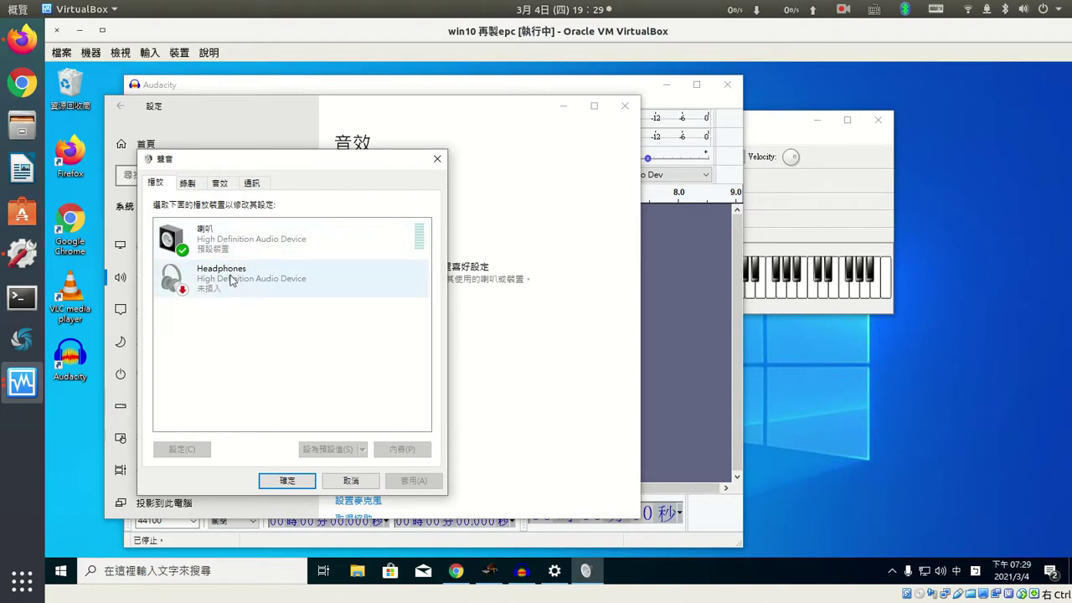
click(189, 182)
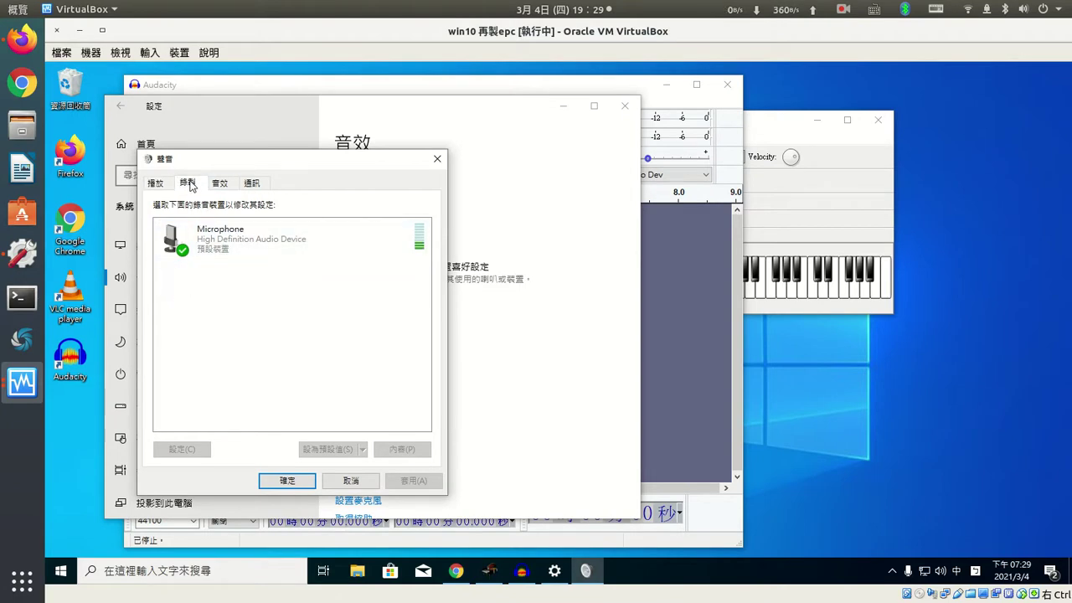
right_click(238, 289)
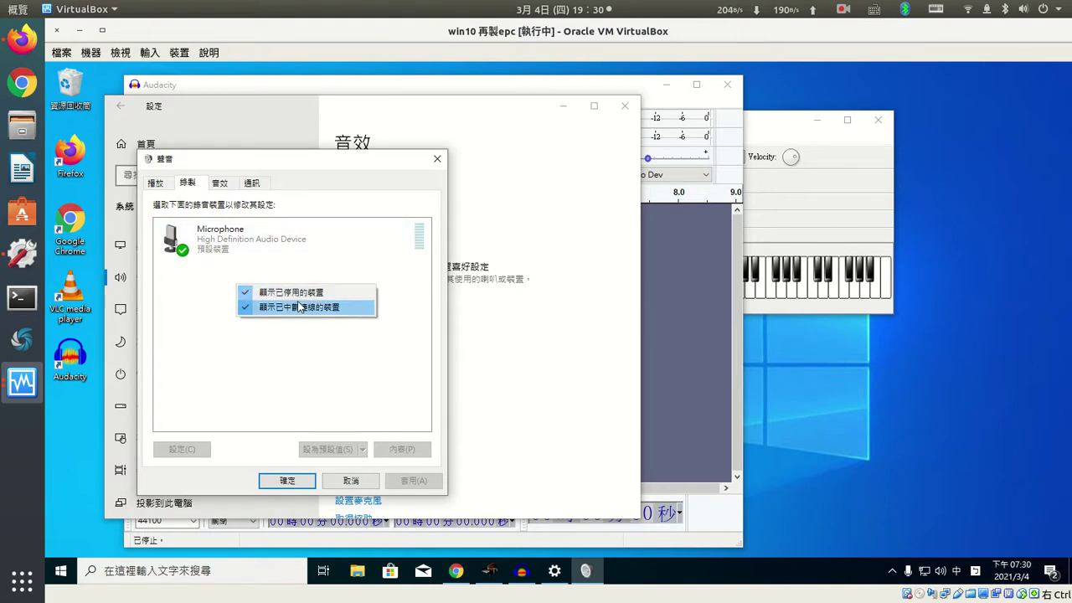
click(209, 239)
click(209, 238)
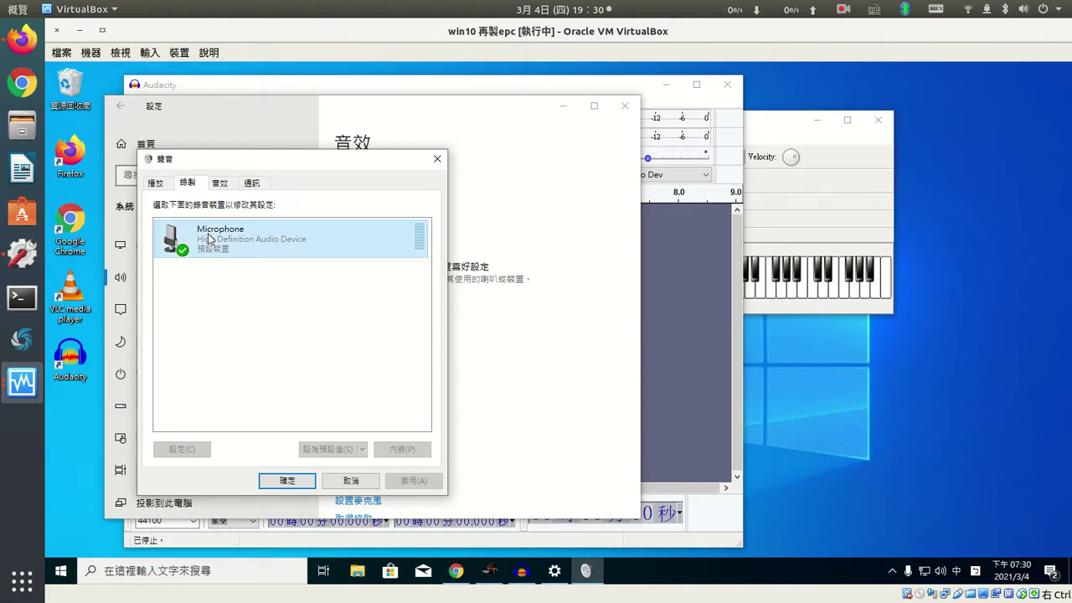
Open the Microphone's properties and set its listening playback device to 預設播放裝置.
double_click(217, 239)
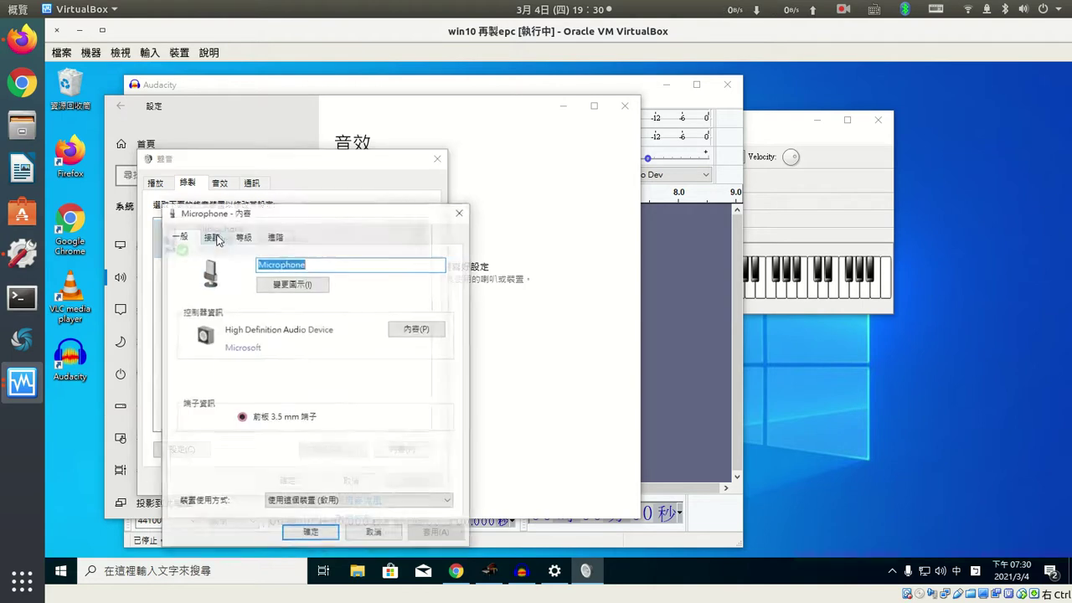
click(460, 212)
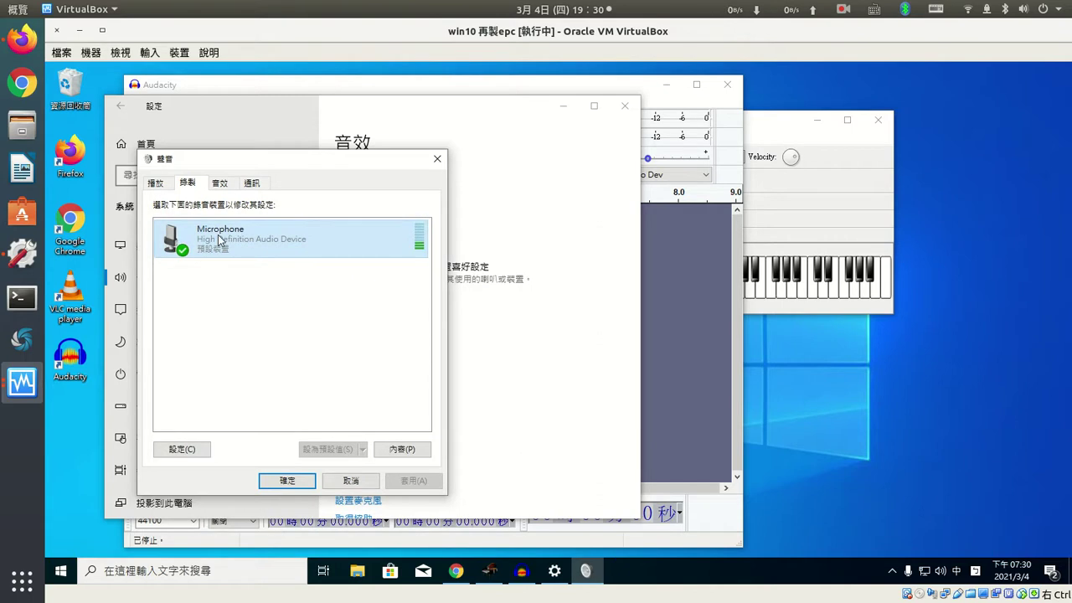
double_click(219, 240)
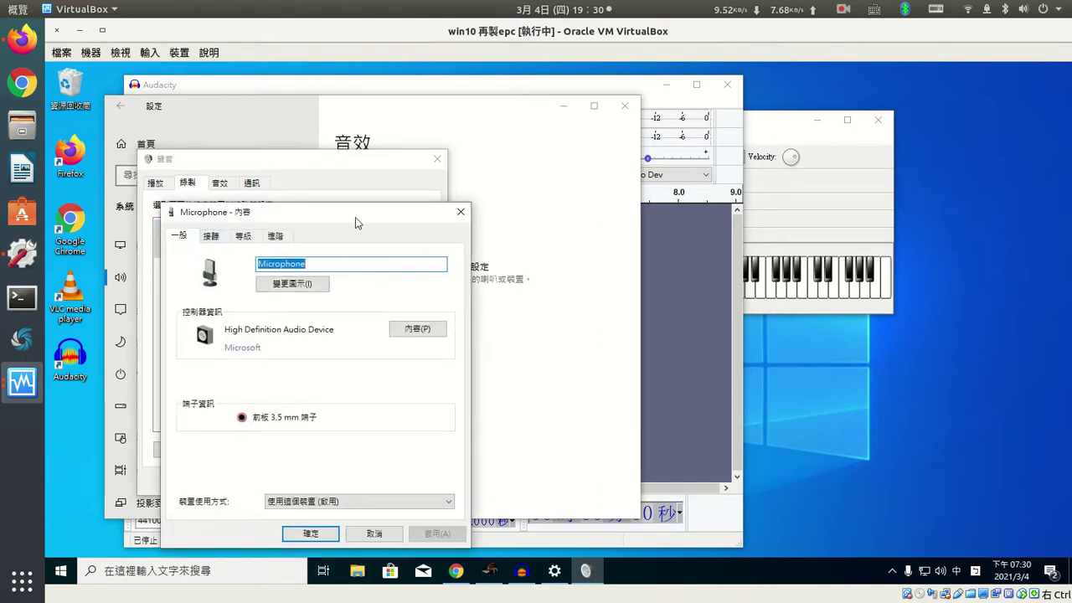
drag(342, 211, 482, 148)
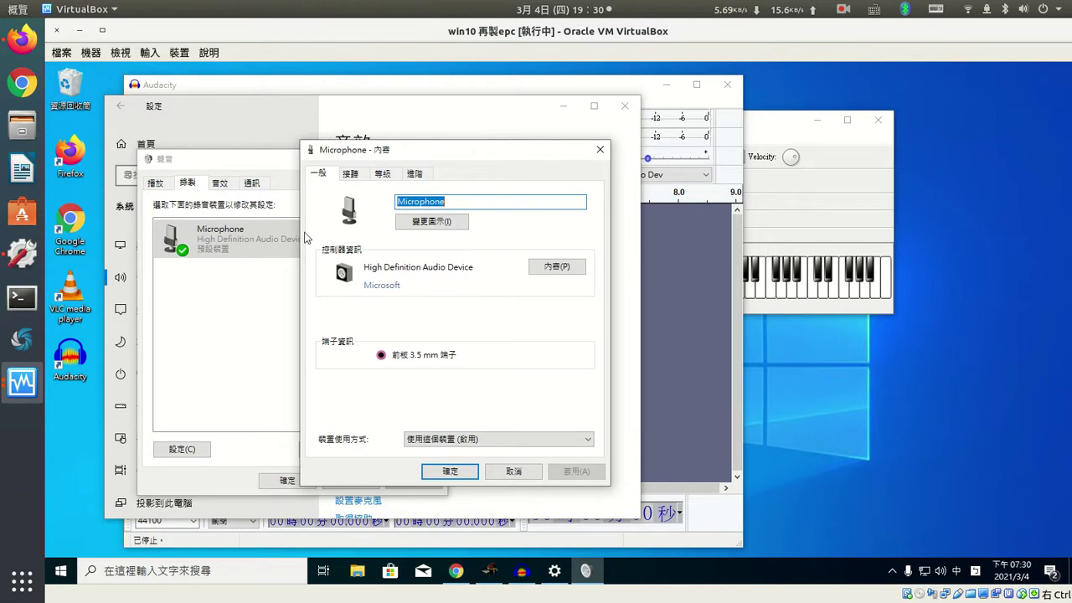
click(352, 175)
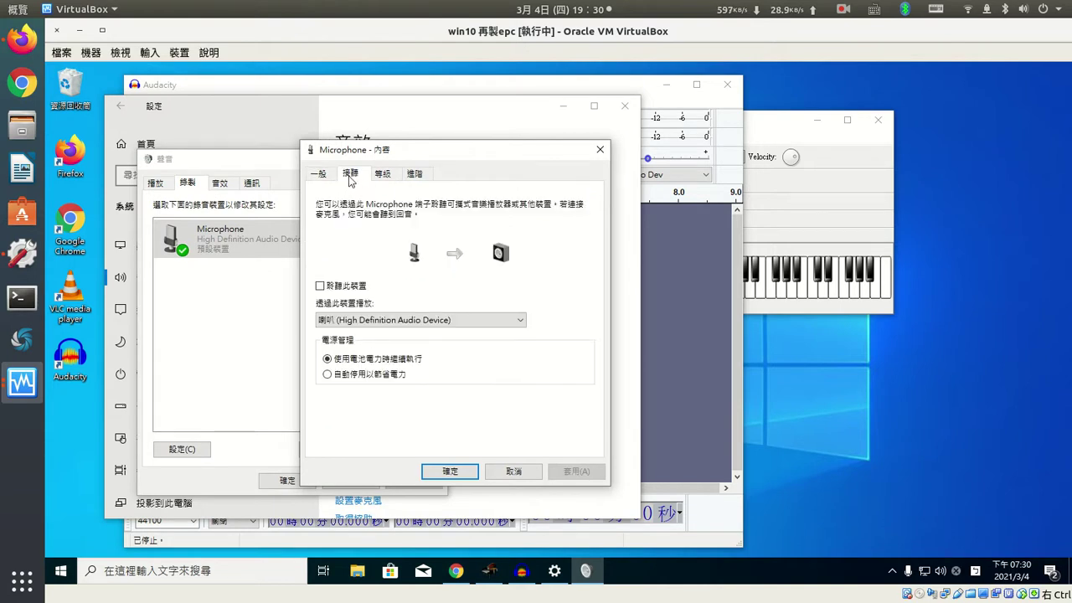
click(358, 322)
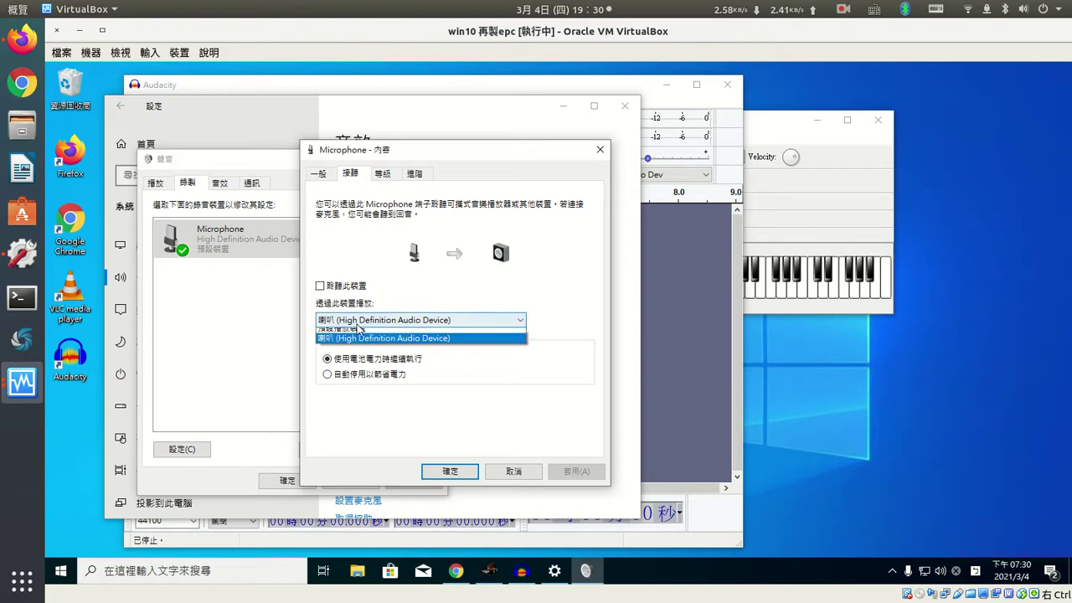
click(357, 333)
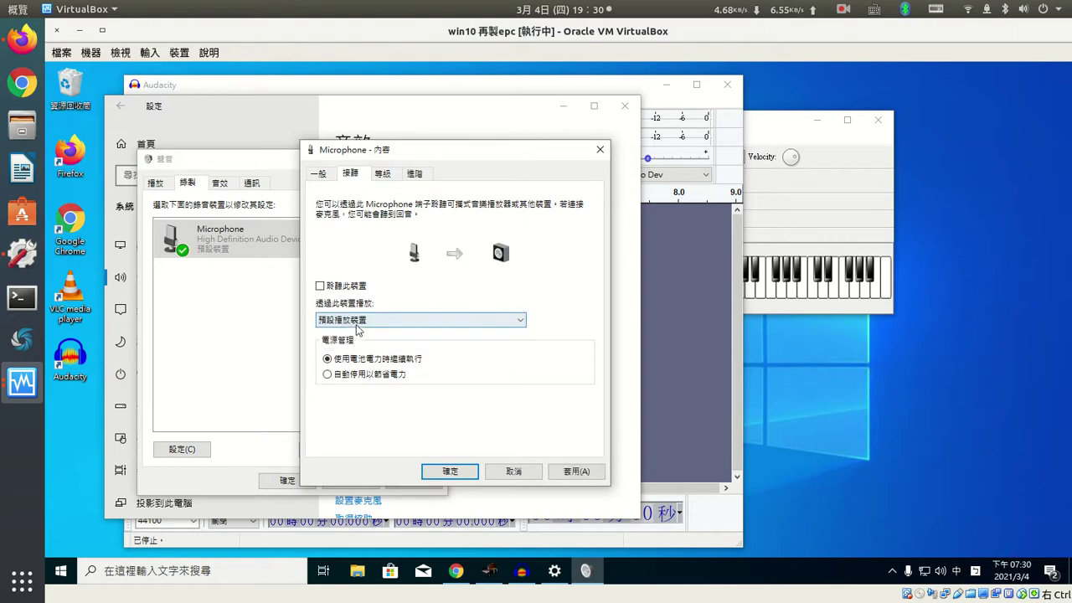
Set the Microphone's listening playback device to 喇叭 (High Definition Audio Device), apply it and close the properties.
click(355, 325)
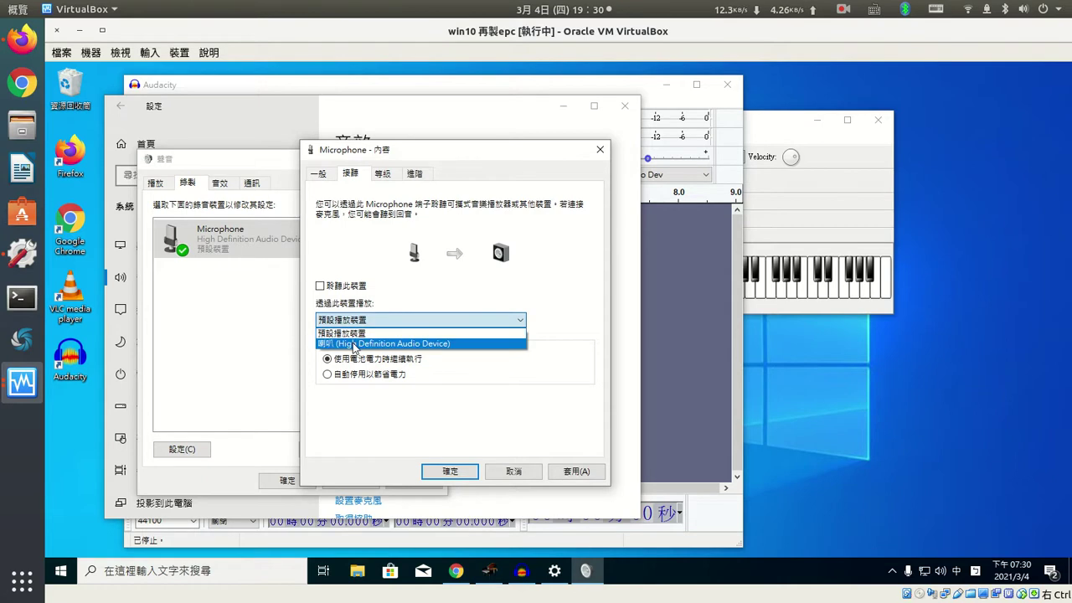
click(354, 344)
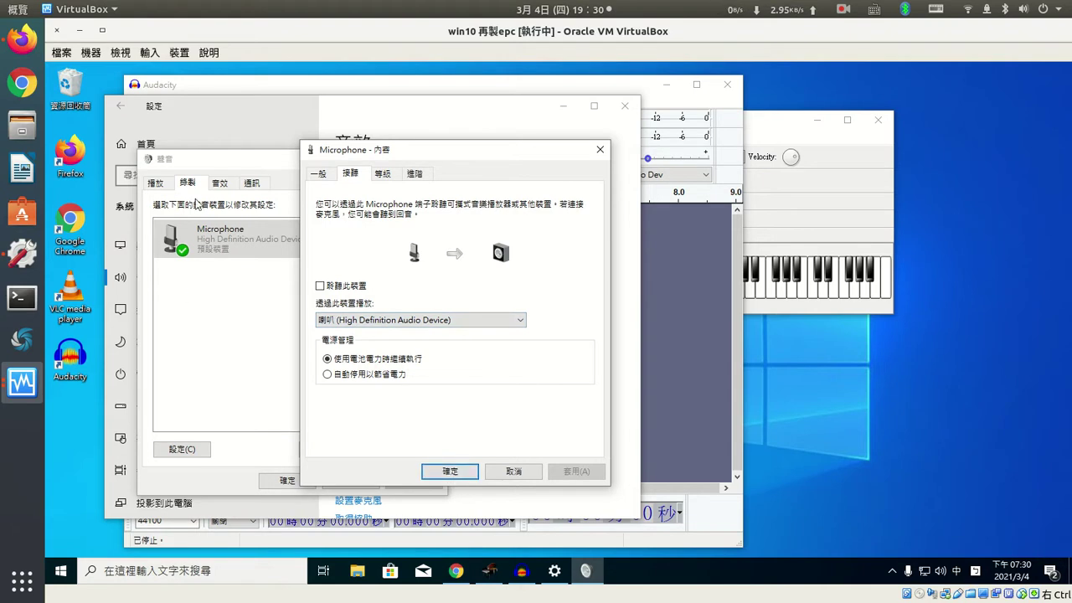
click(222, 310)
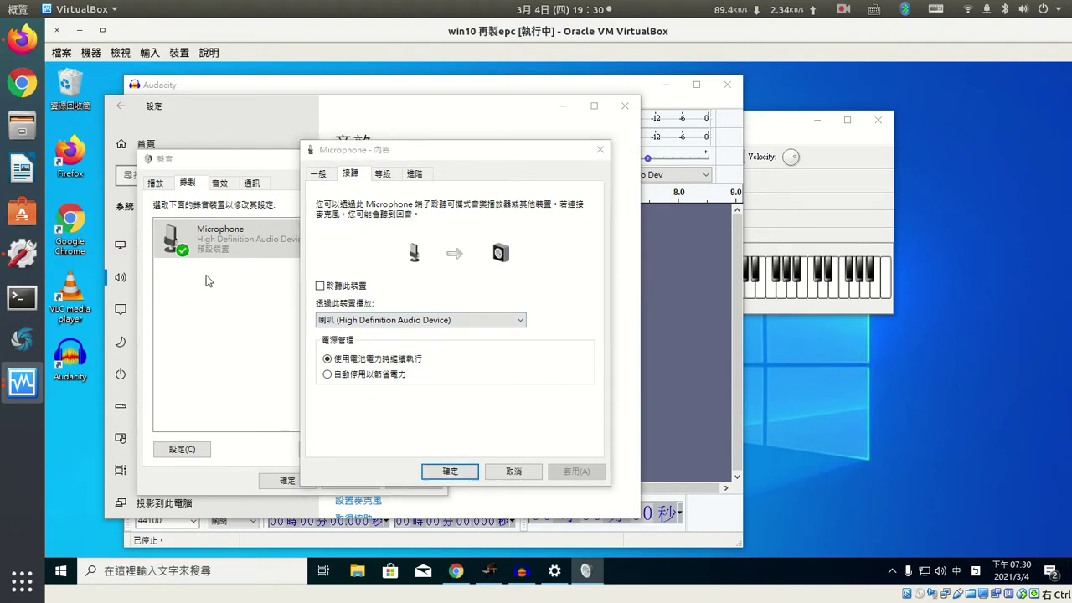
click(536, 473)
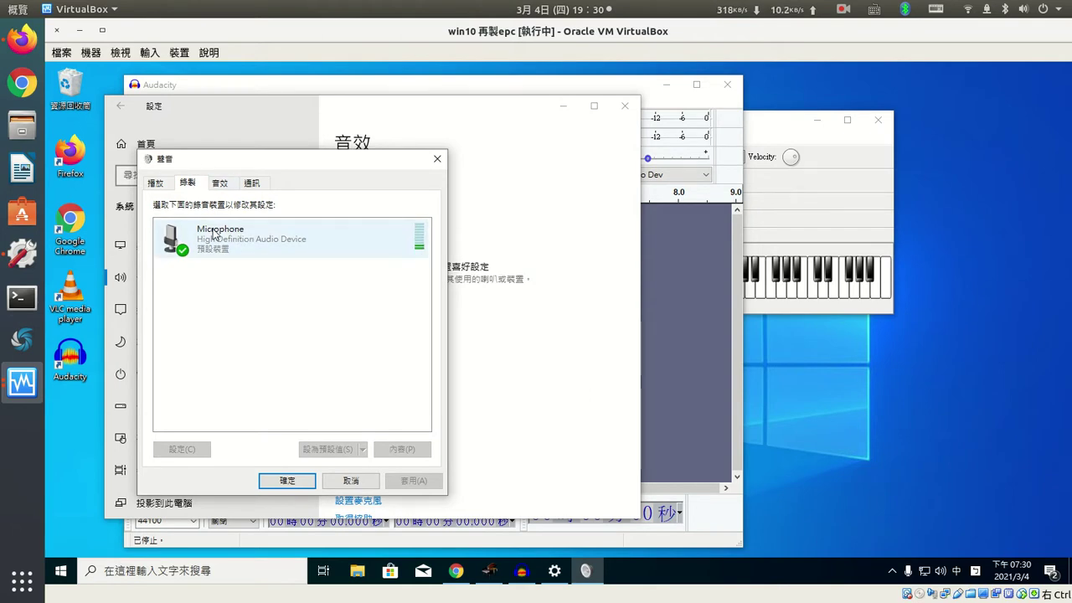
Reopen the Microphone's properties and check that its listening playback device is 喇叭 (High Definition Audio Device).
click(216, 237)
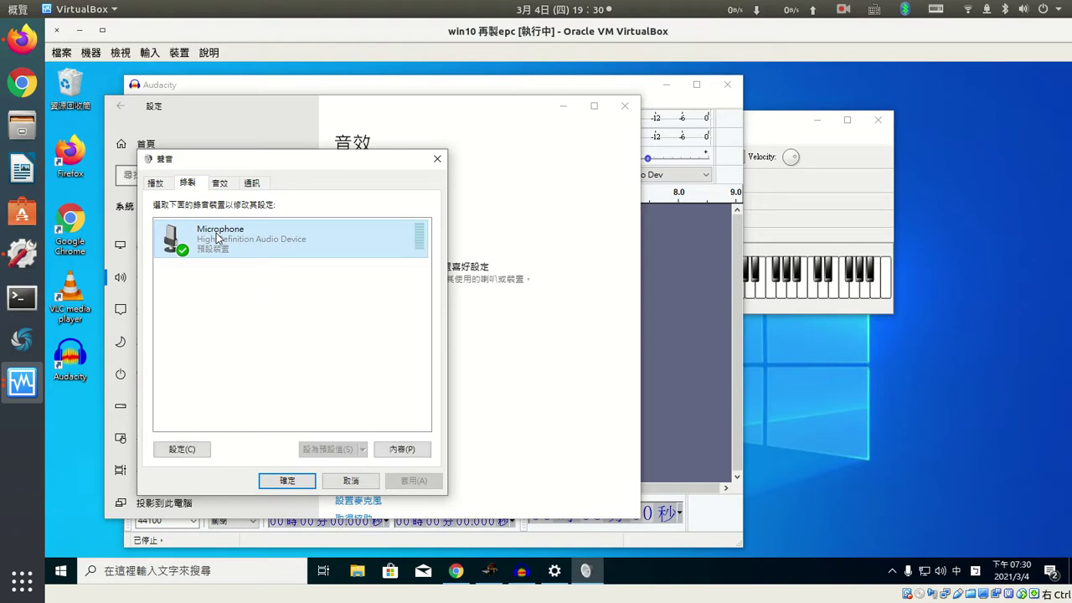
click(406, 449)
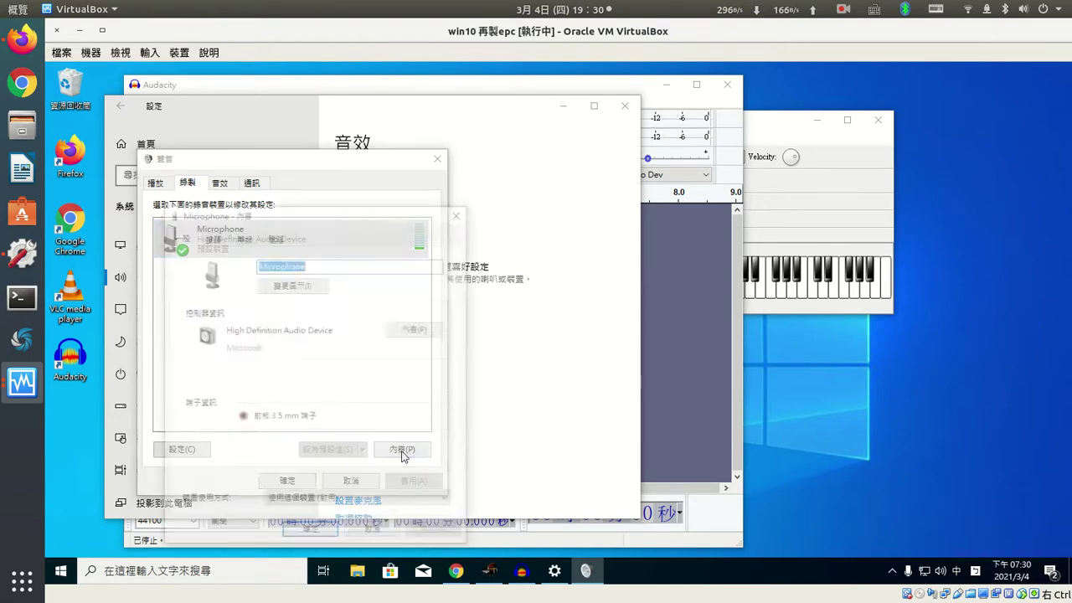
drag(292, 216, 465, 182)
click(380, 204)
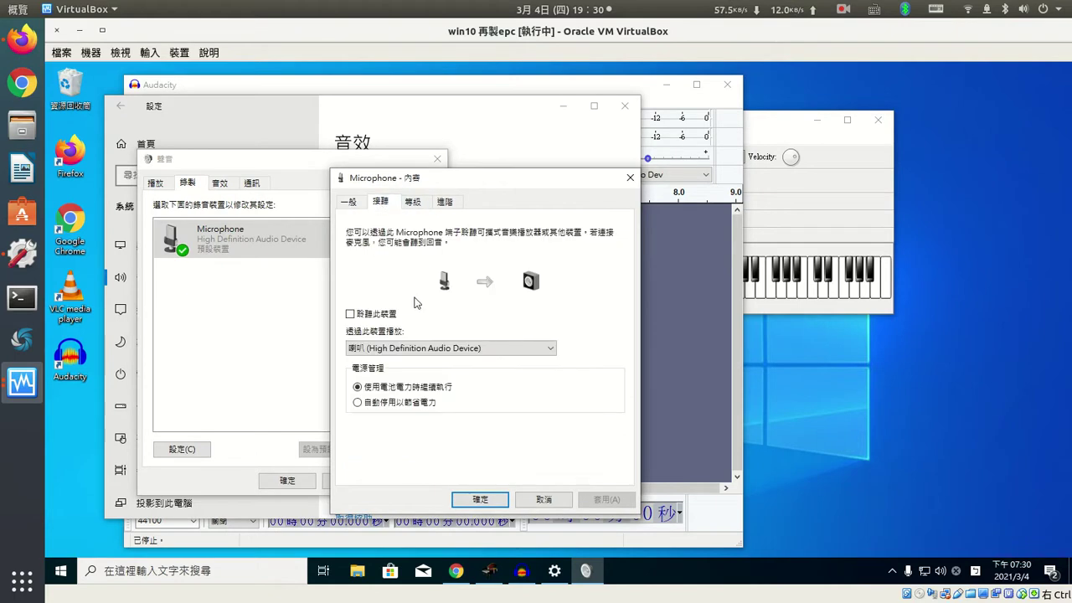
click(381, 350)
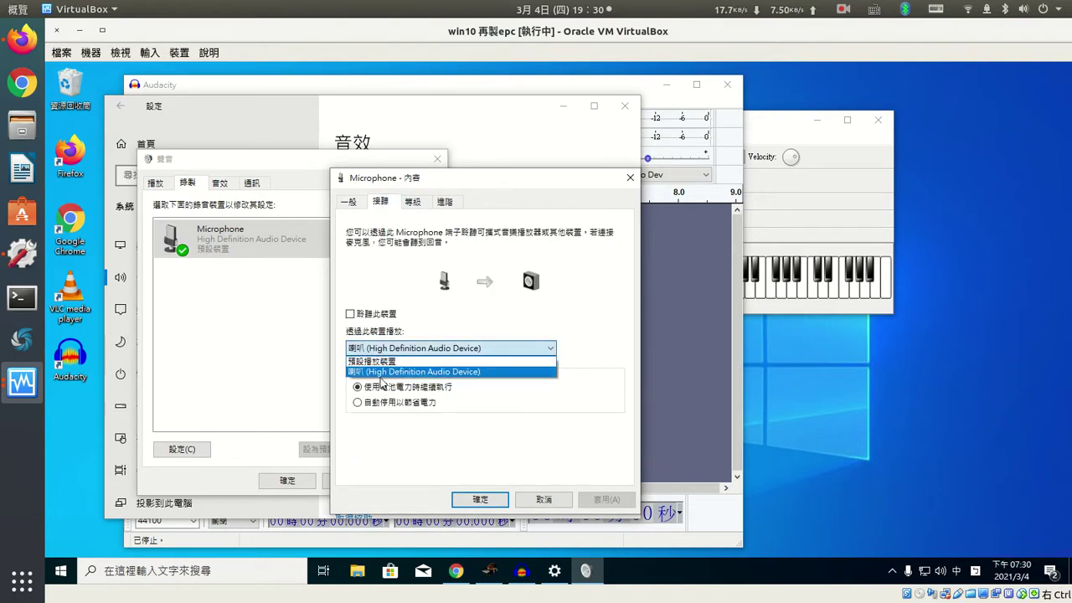
click(379, 373)
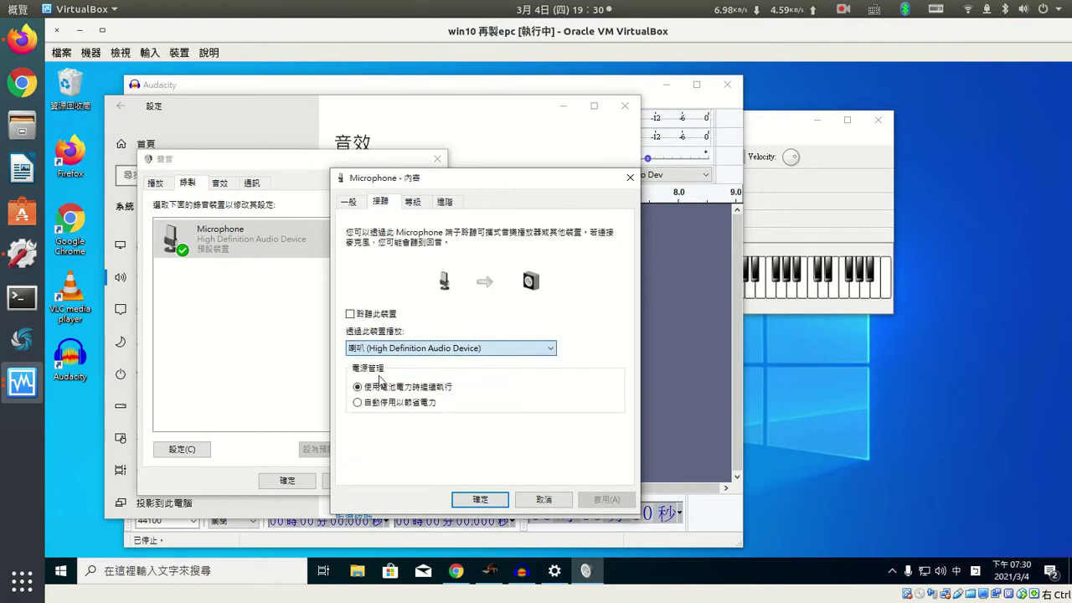
click(480, 499)
Close the sound dialog and Windows settings, and move the Virtual MIDI Piano Keyboard window farther out from behind Audacity.
click(287, 481)
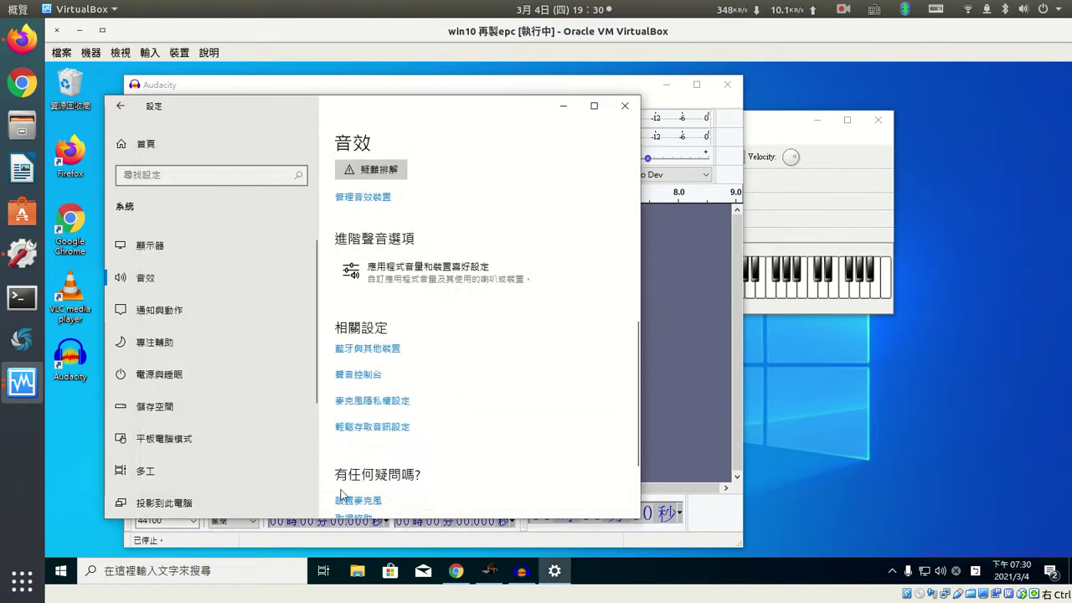
click(625, 106)
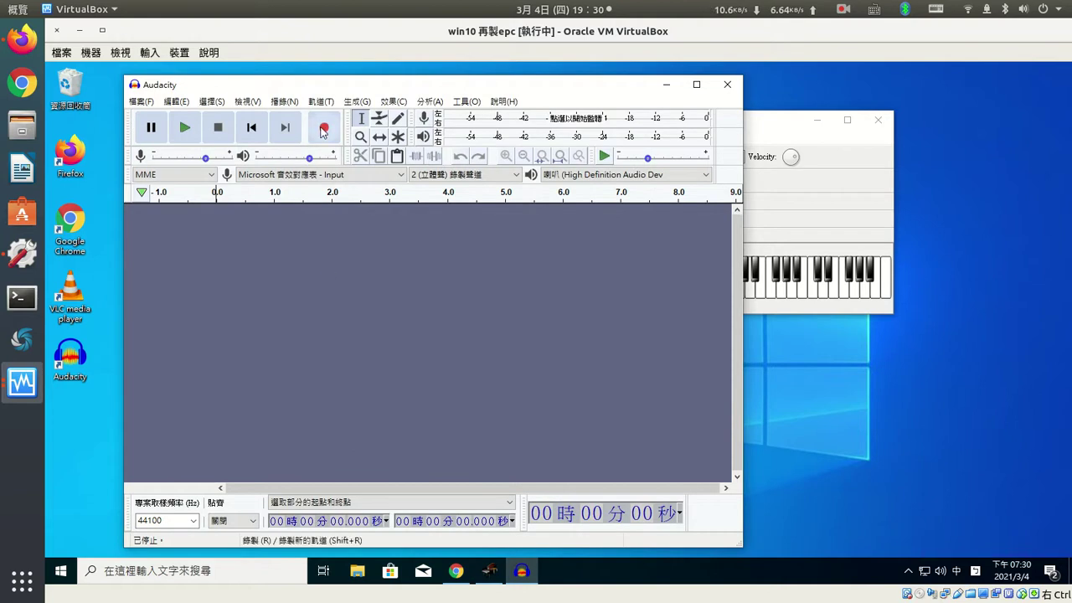
click(756, 130)
drag(661, 125, 793, 125)
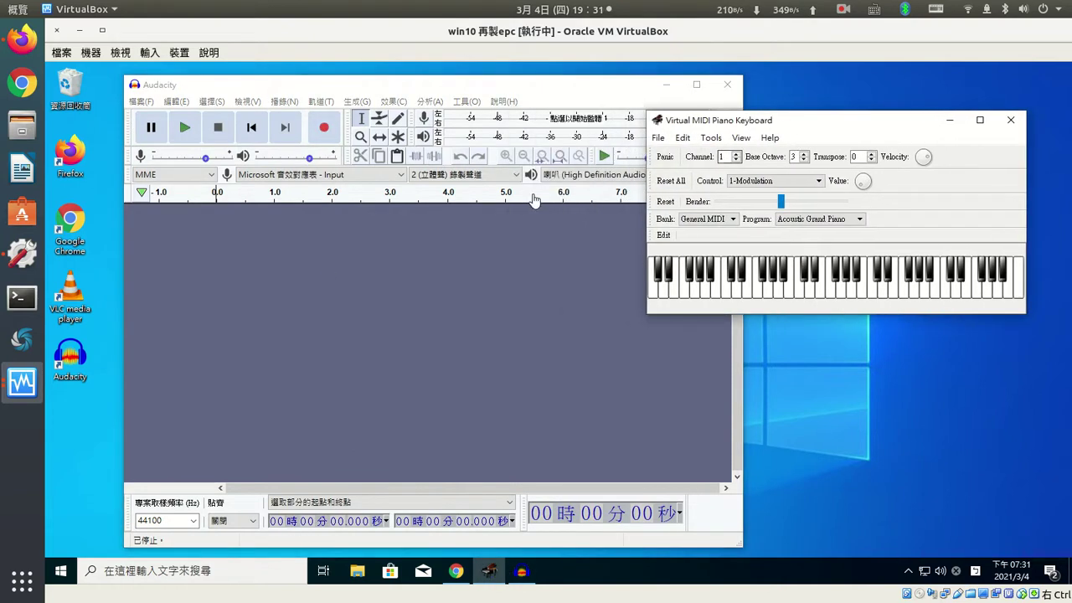
Switch to Audacity, raise its recording volume slightly and start recording a new track.
click(364, 332)
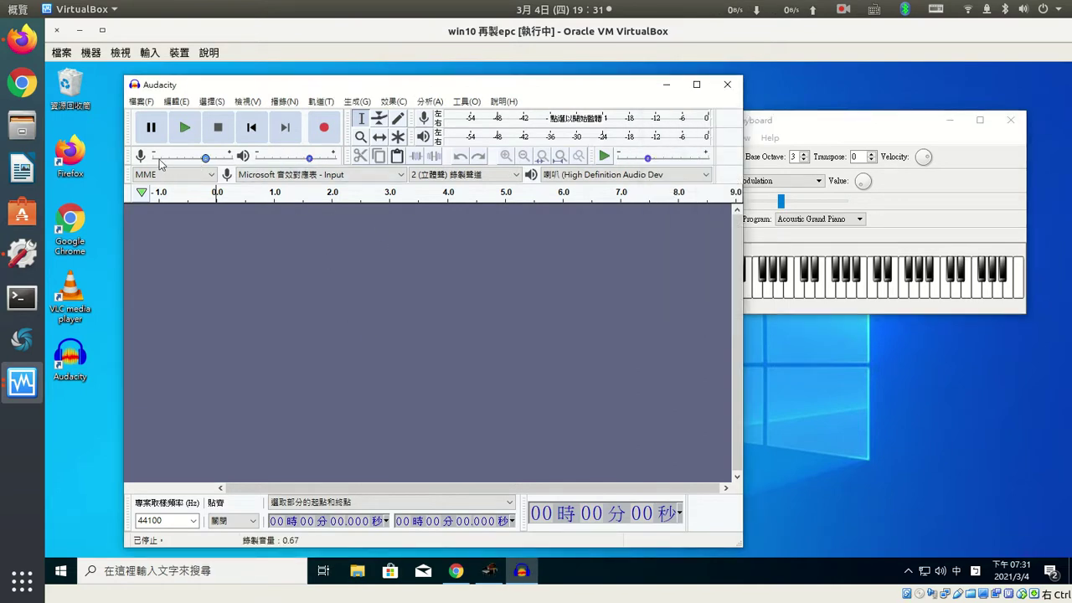
mouse_move(206, 160)
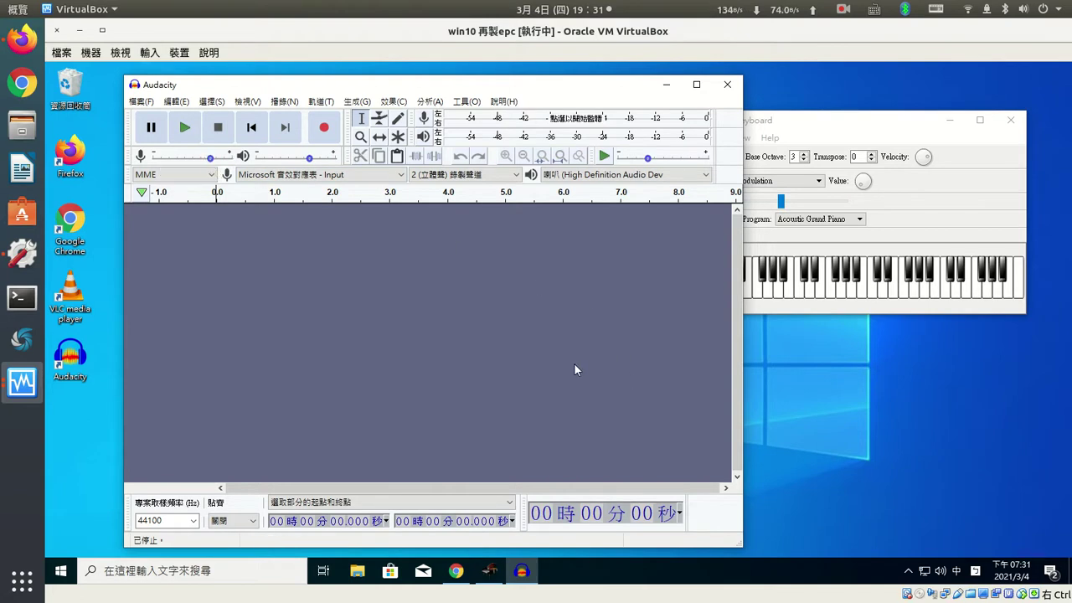
click(325, 134)
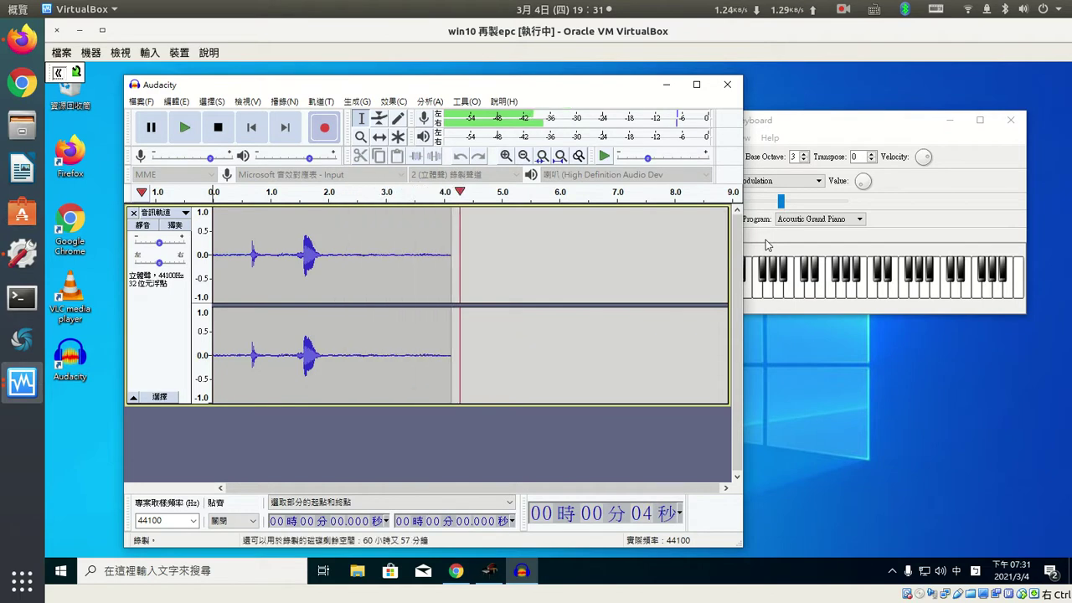
Play a series of notes in Virtual MIDI Piano Keyboard while Audacity records, and stop the recording.
click(912, 142)
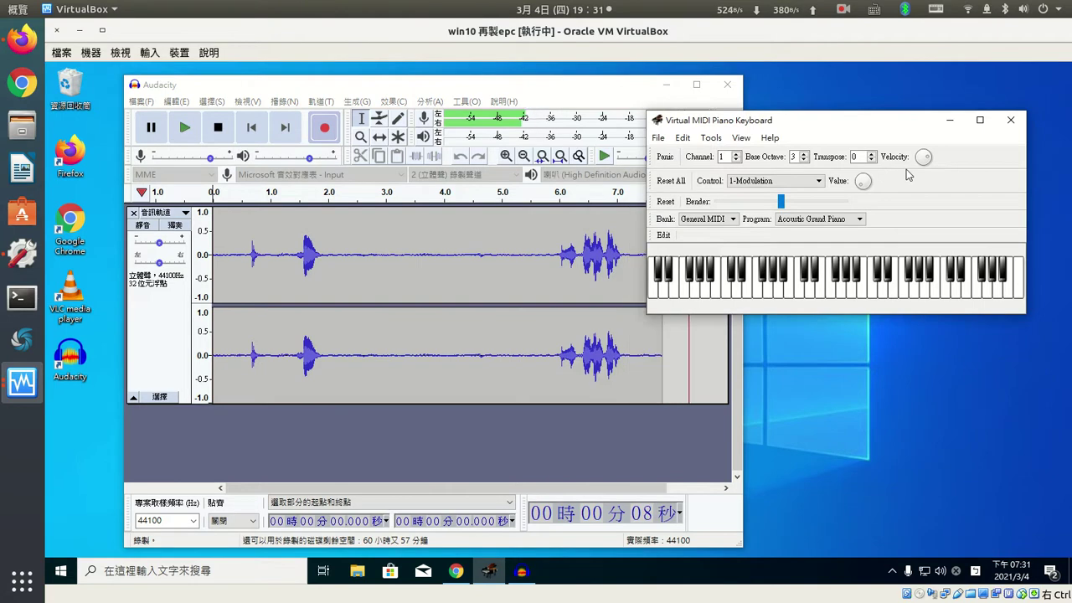
key(c)
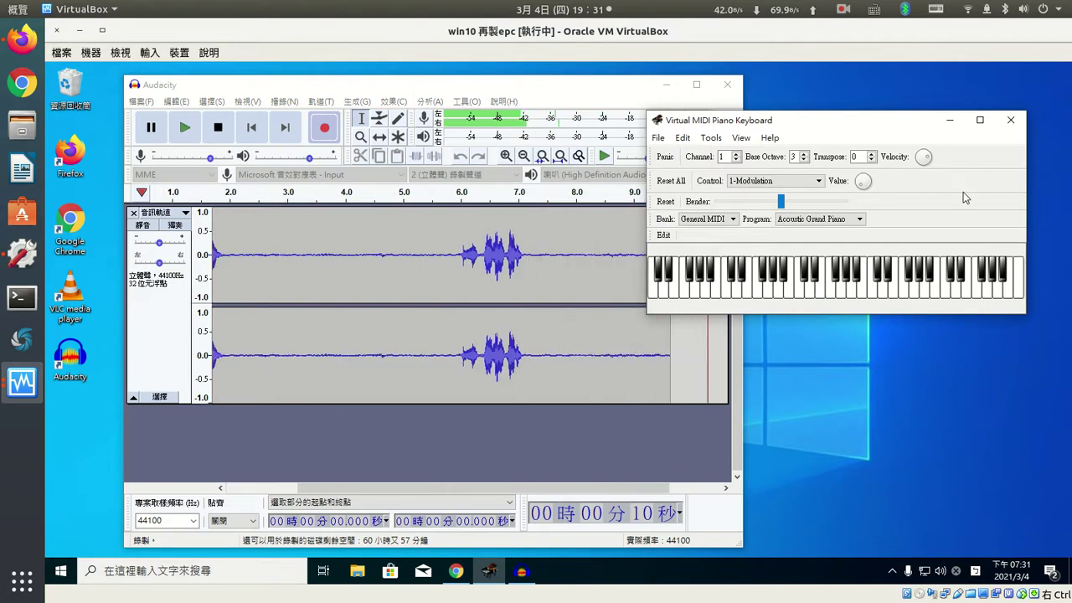
key(v)
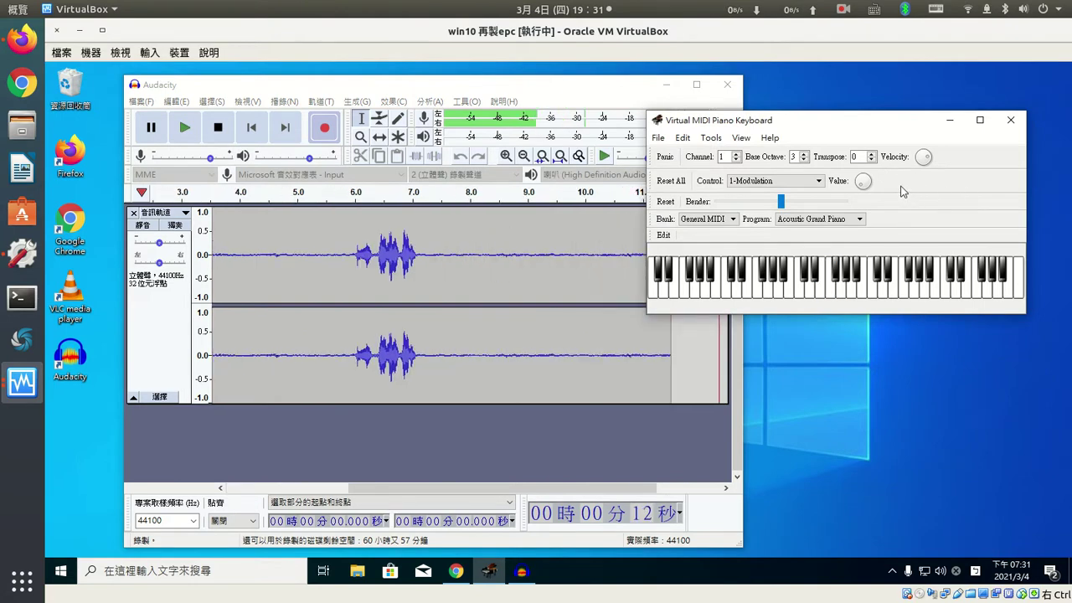
key(x)
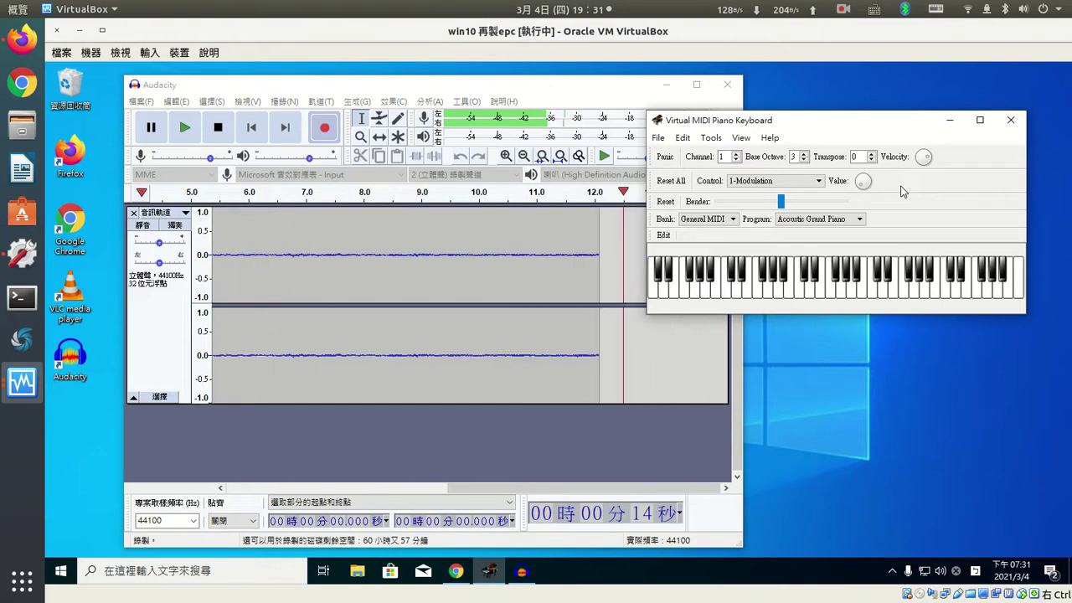
key(z)
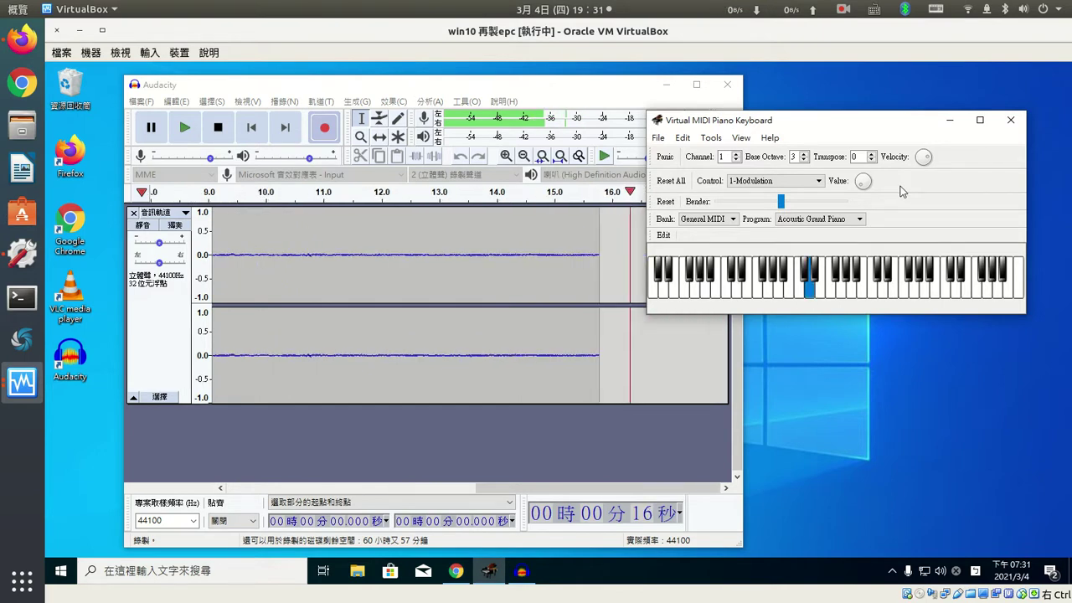
key(v)
key(b)
key(b)
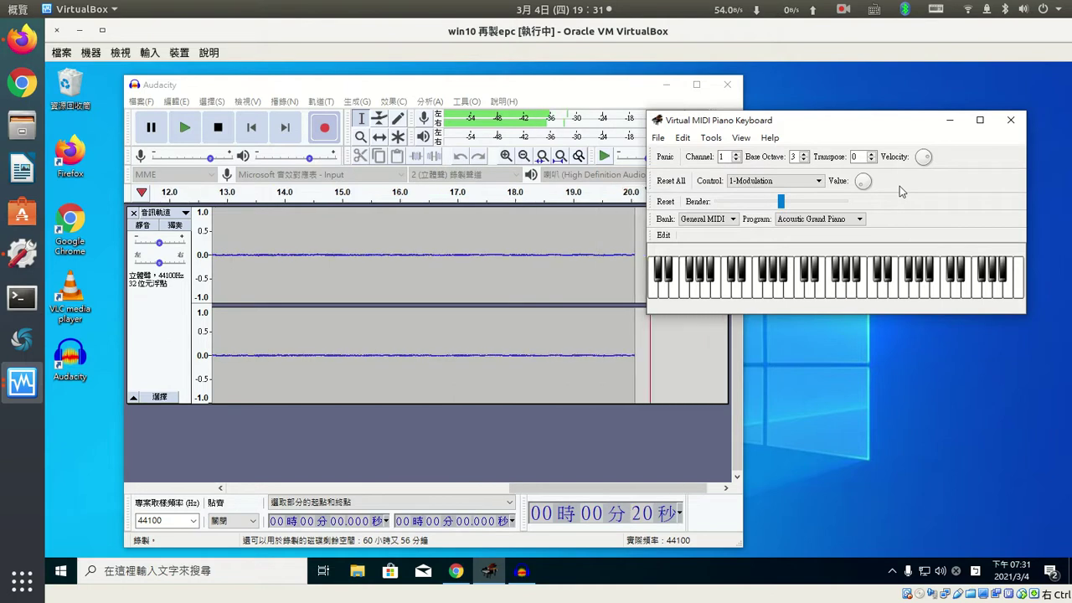
key(b)
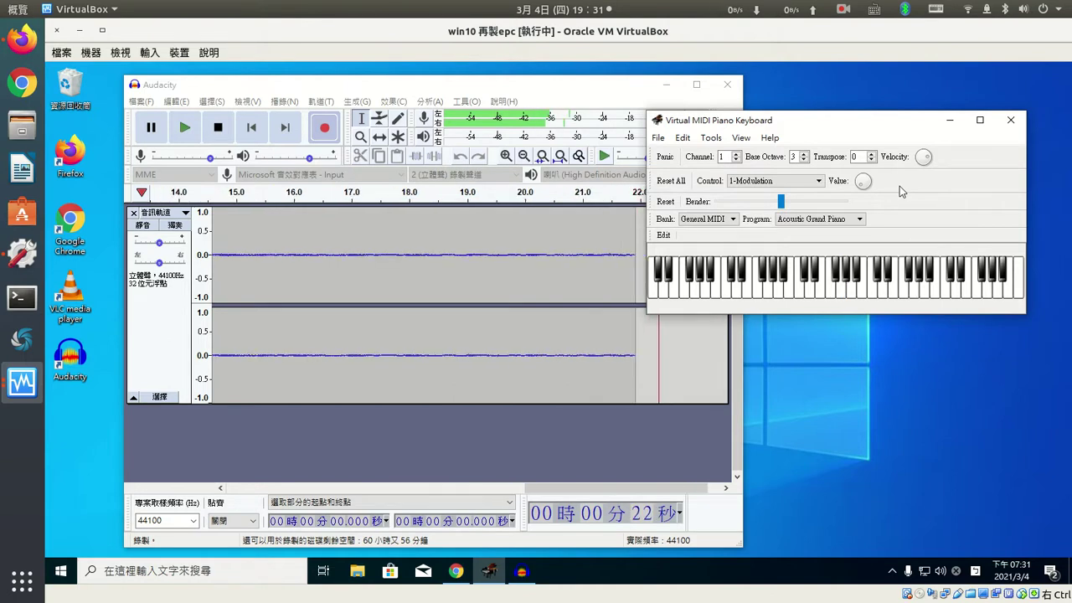
click(218, 126)
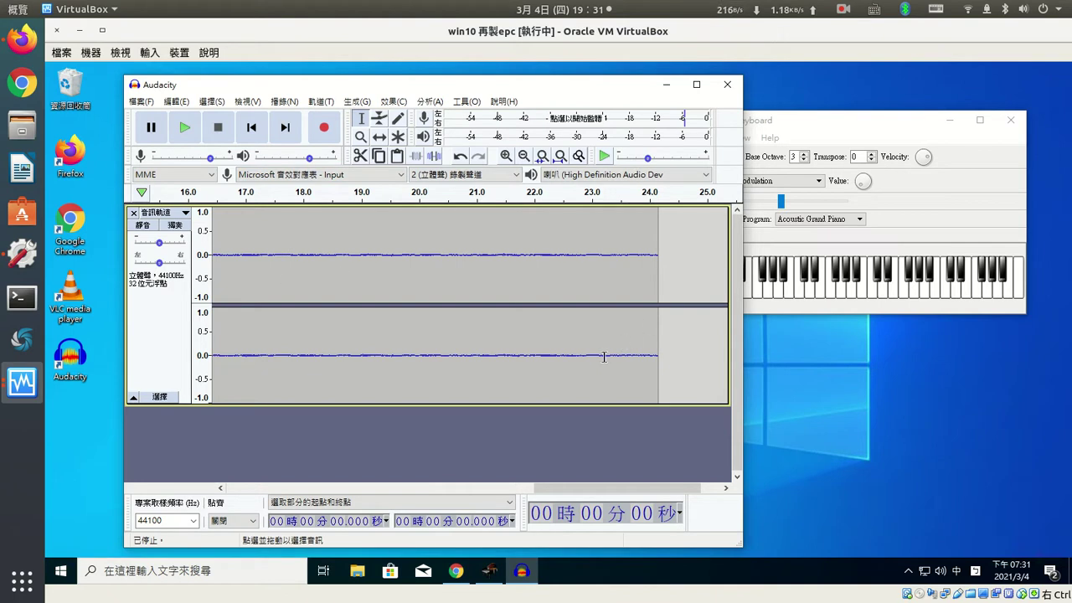
Play back parts of the recording's final section to check whether the piano notes were captured.
click(417, 265)
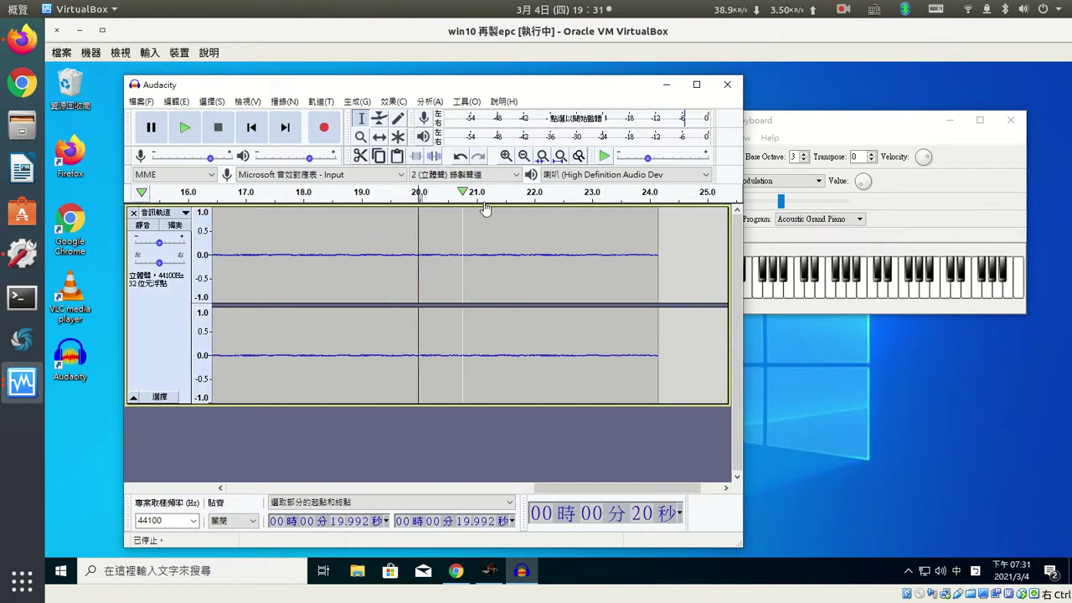
drag(354, 198, 235, 198)
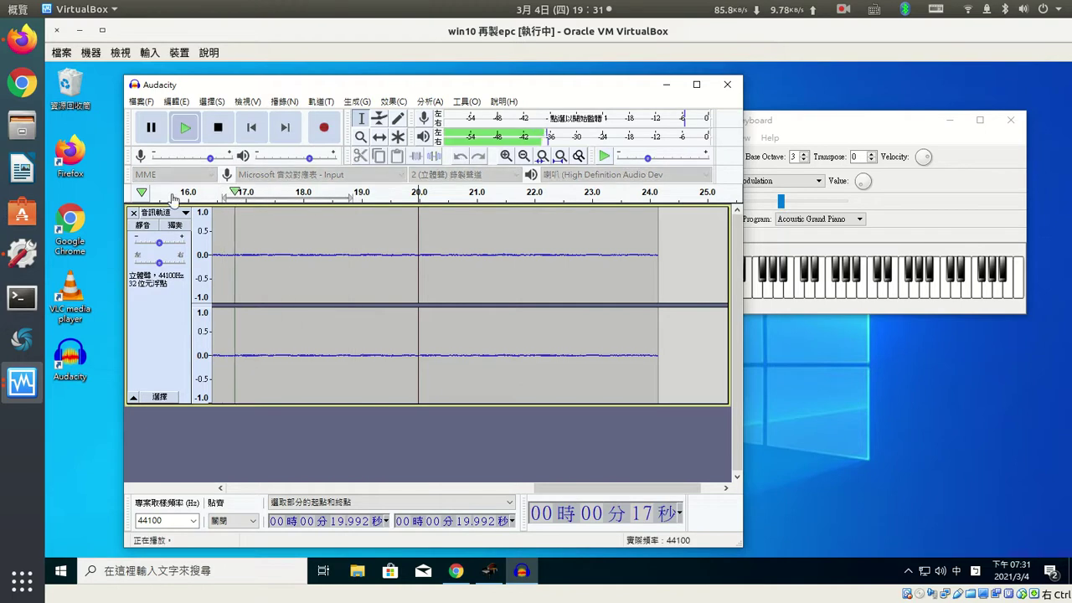
click(141, 192)
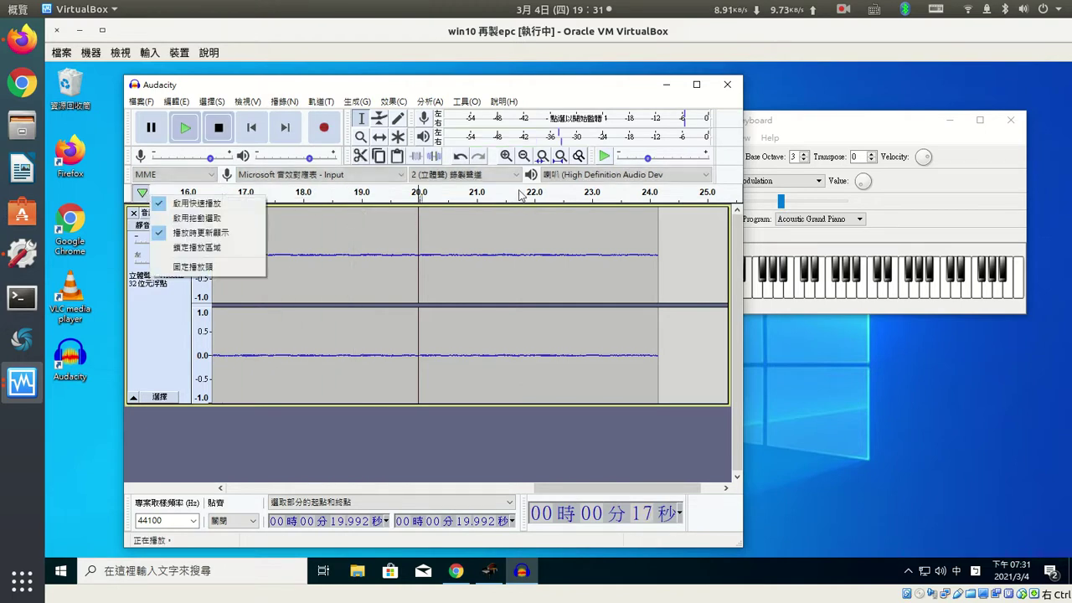
click(472, 310)
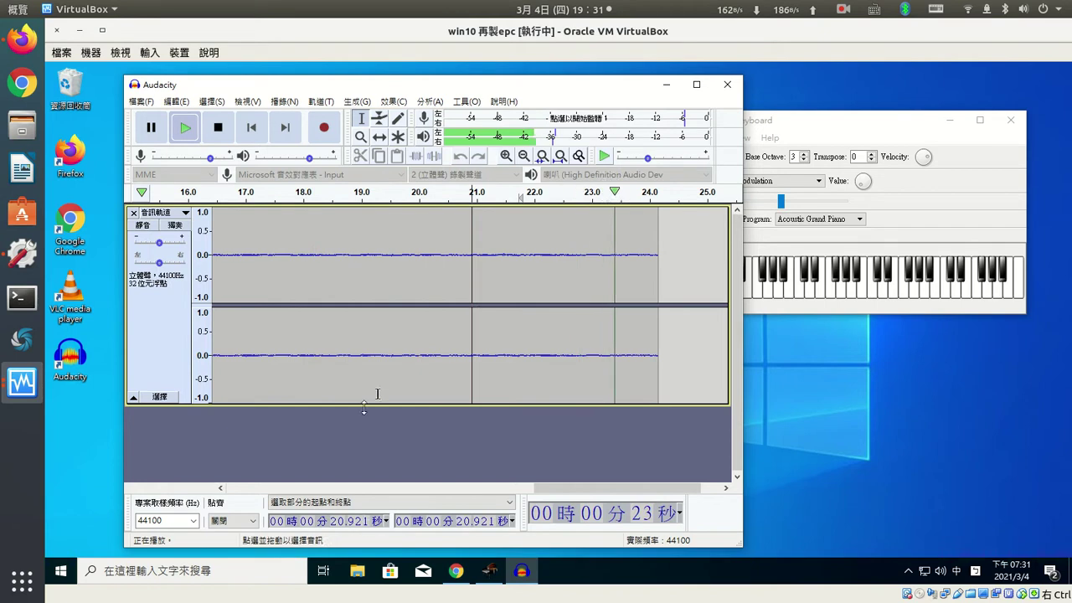
click(222, 489)
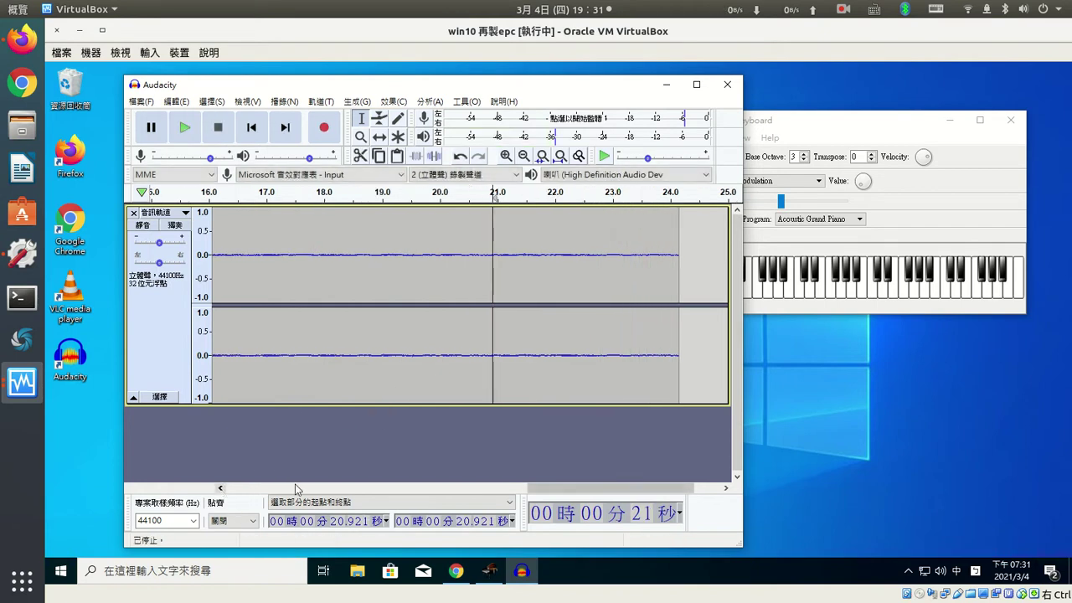
Maximize the Audacity window and play the recording back from its start at 0 seconds.
click(697, 85)
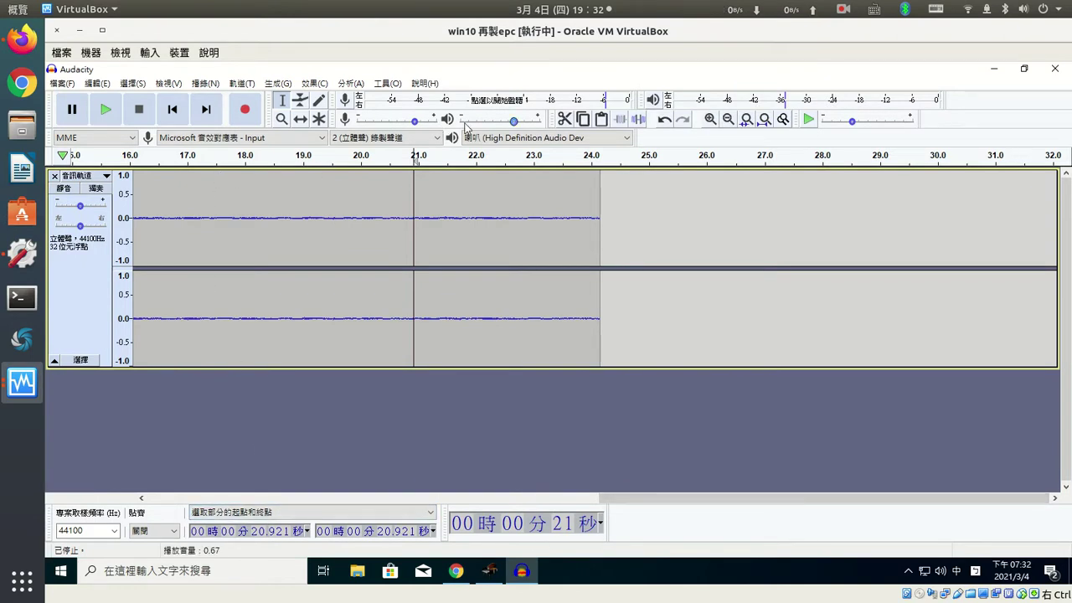
click(726, 120)
click(727, 120)
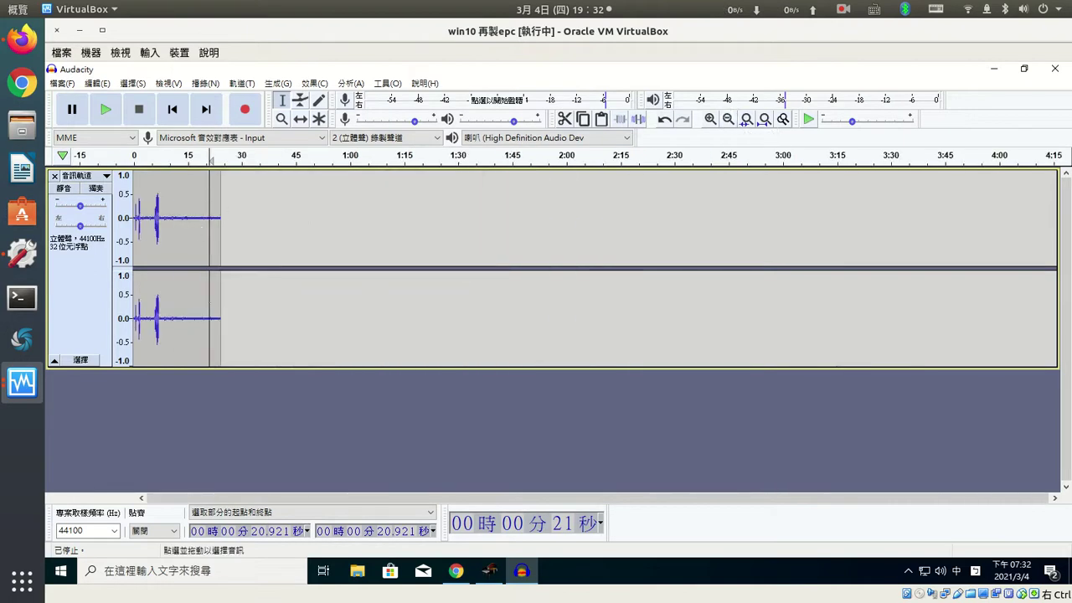
click(241, 306)
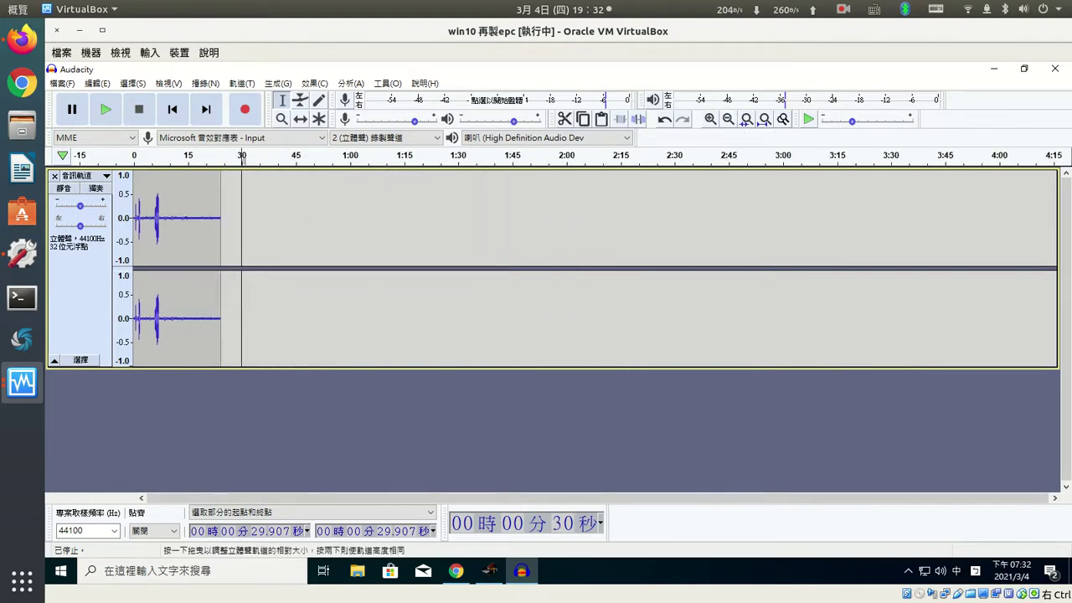
click(159, 223)
drag(136, 178, 124, 195)
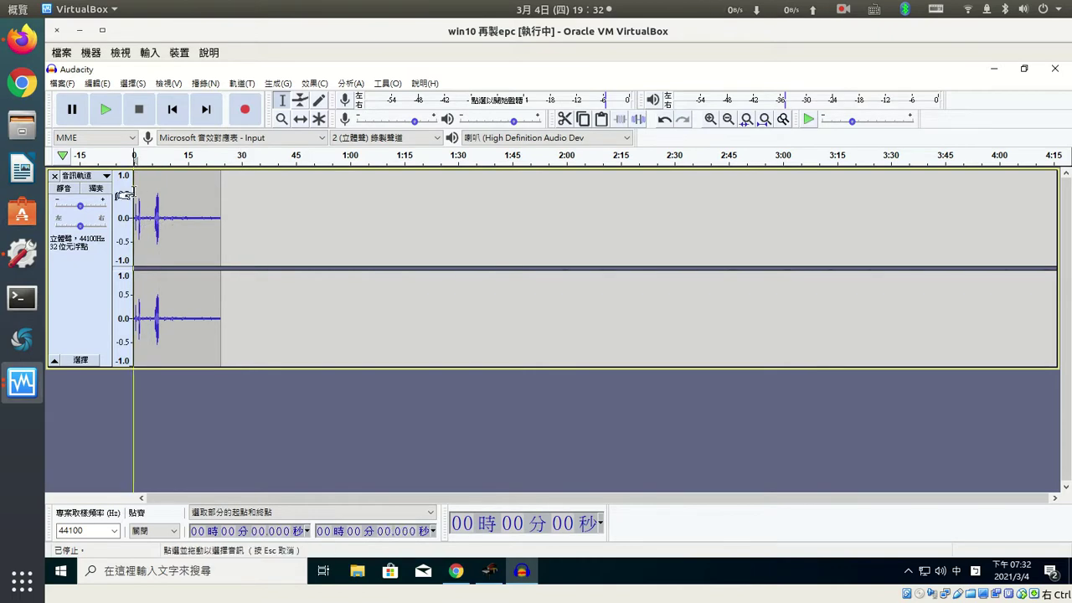
click(715, 120)
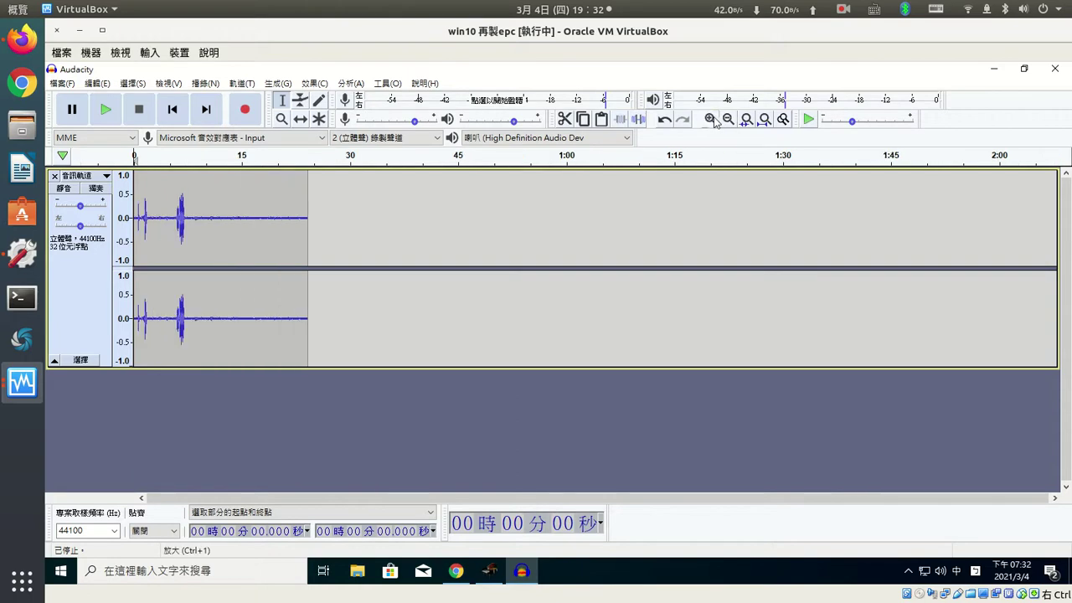
click(715, 120)
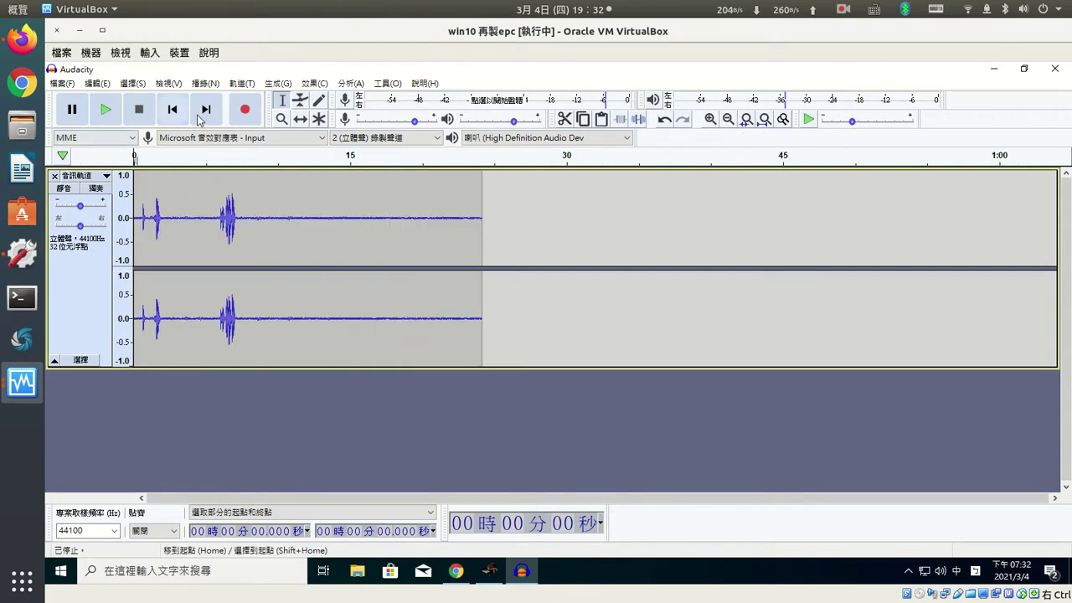
click(106, 110)
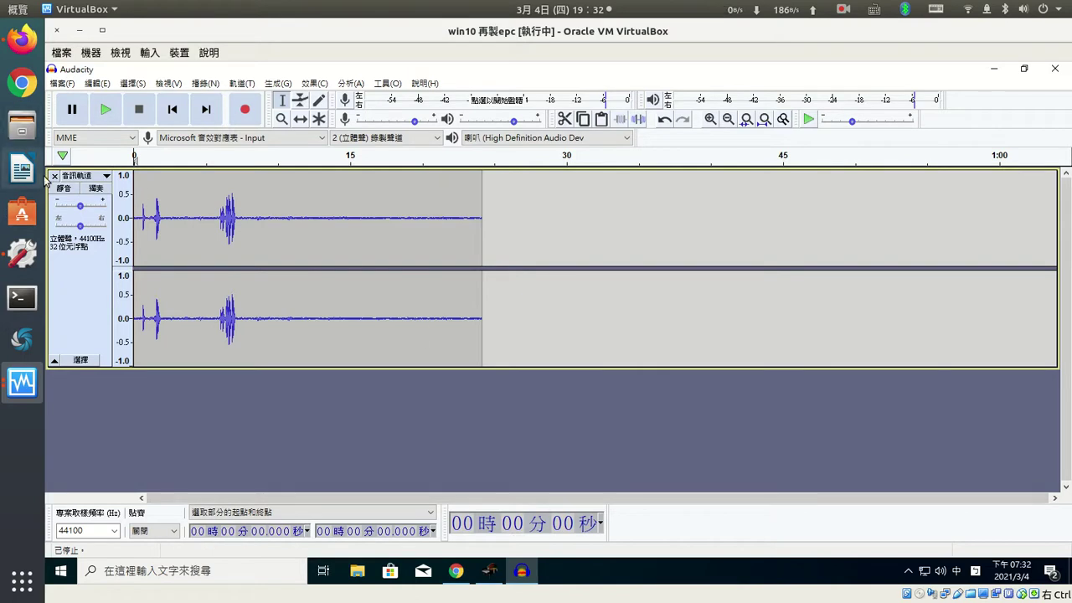
Delete the recorded audio track from the Audacity project.
click(54, 177)
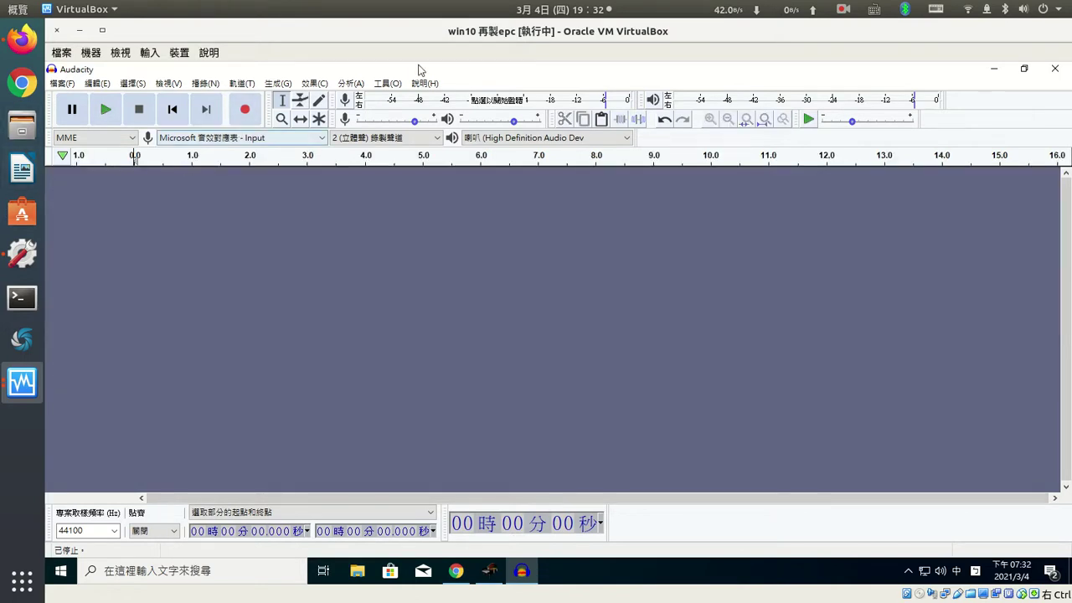
click(99, 32)
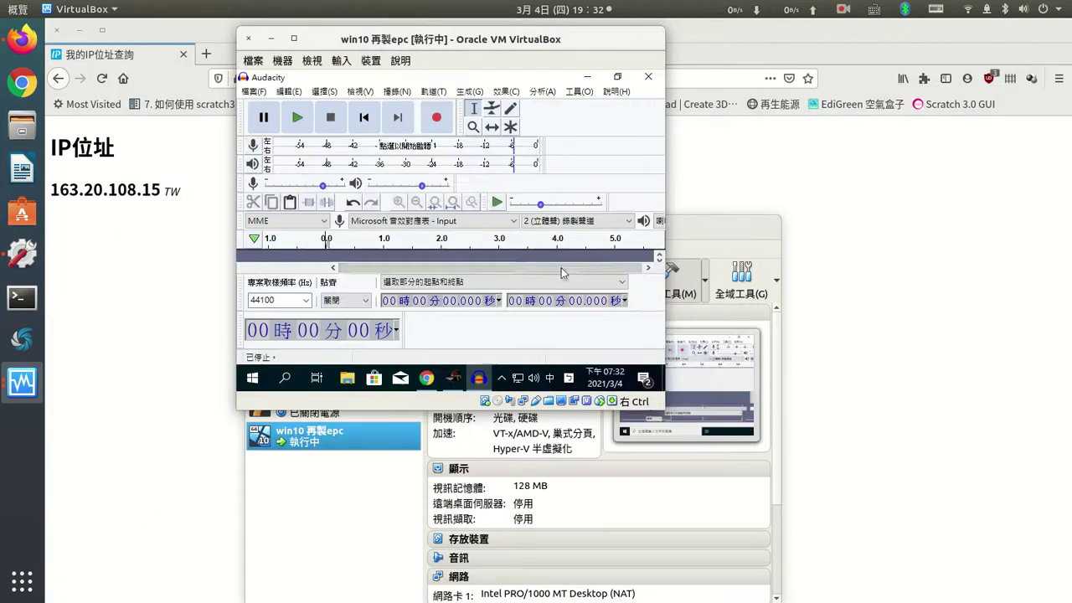
drag(419, 39, 272, 77)
click(144, 77)
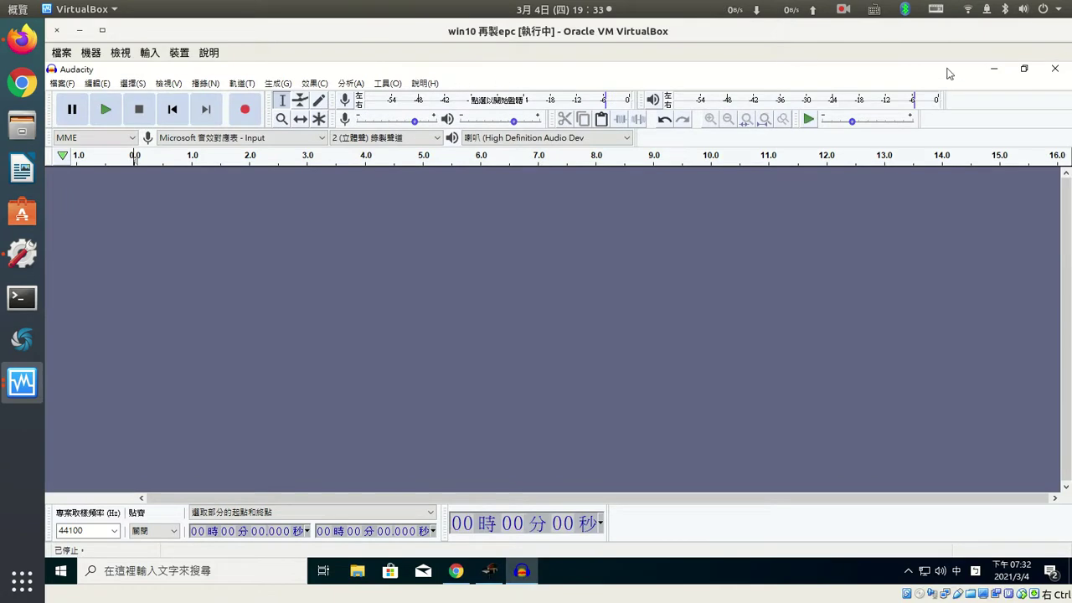
Restore the Audacity window from full size, enlarge it and place Virtual MIDI Piano Keyboard beside it.
click(1023, 69)
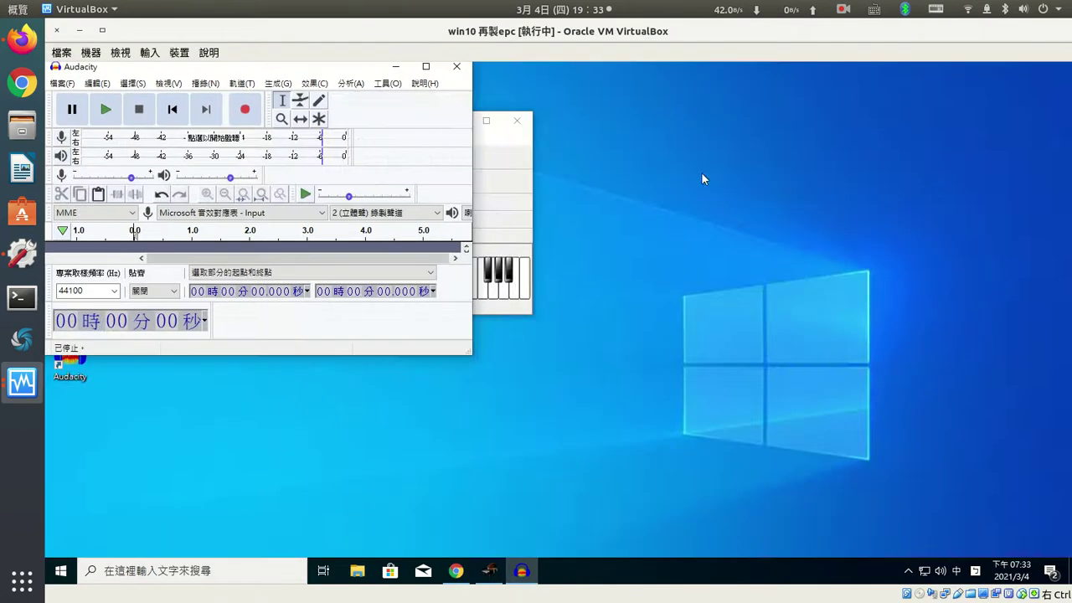
click(477, 155)
drag(405, 126, 783, 131)
drag(470, 355, 607, 485)
drag(731, 132, 817, 127)
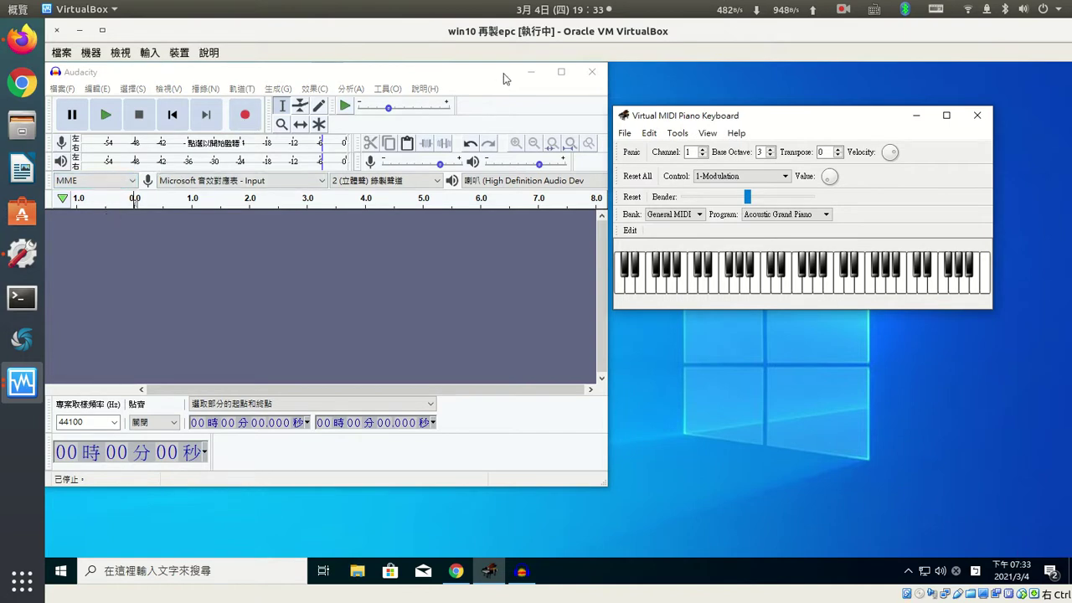
Choose Microsoft 音效對應表 - Input as Audacity's recording device and raise the recording and playback volumes to maximum.
click(561, 72)
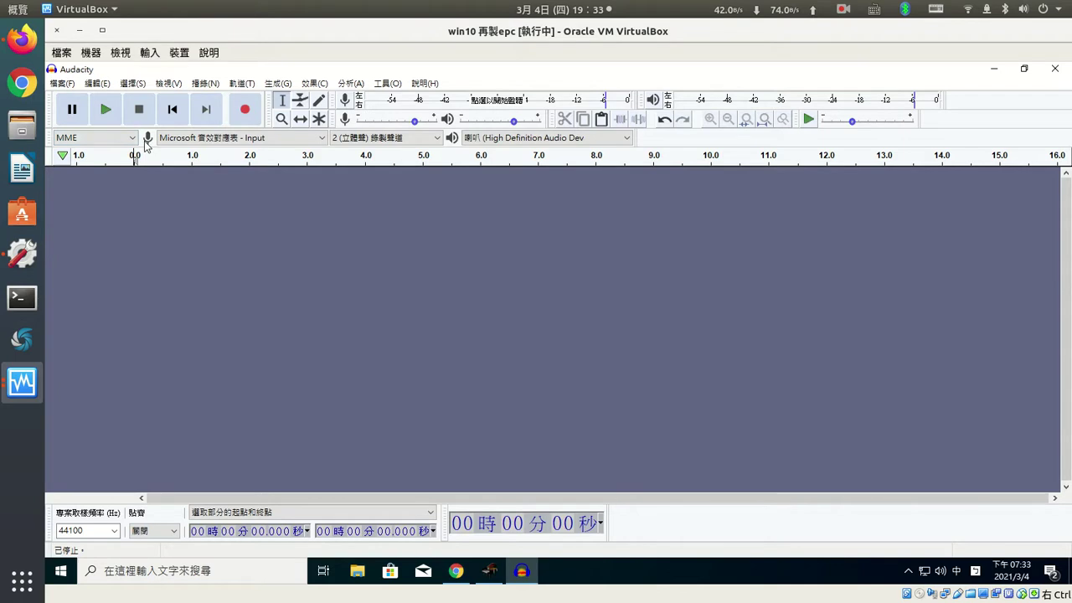
click(192, 139)
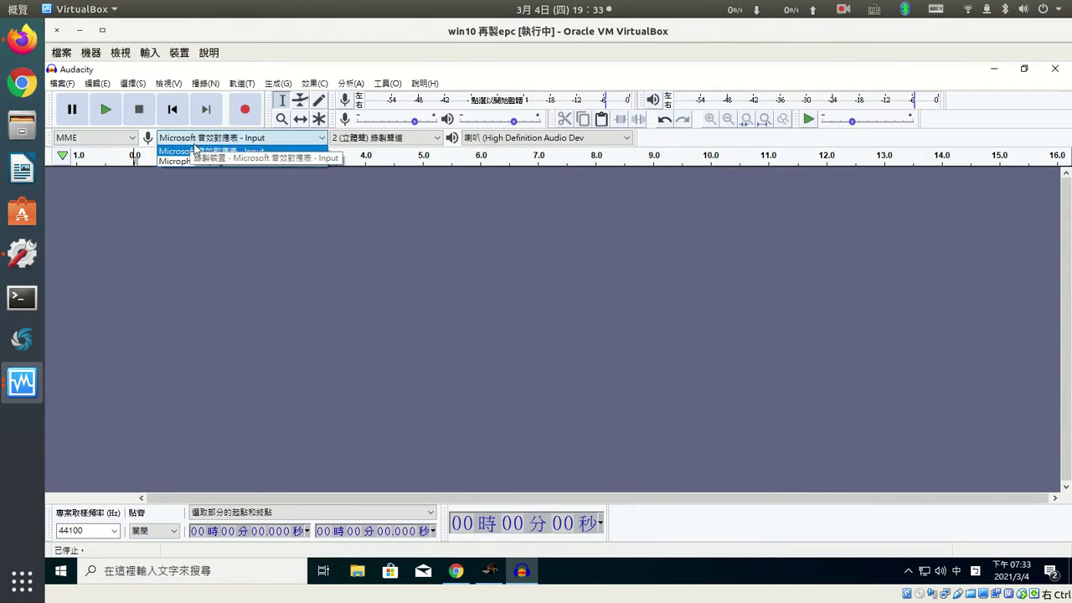
click(195, 148)
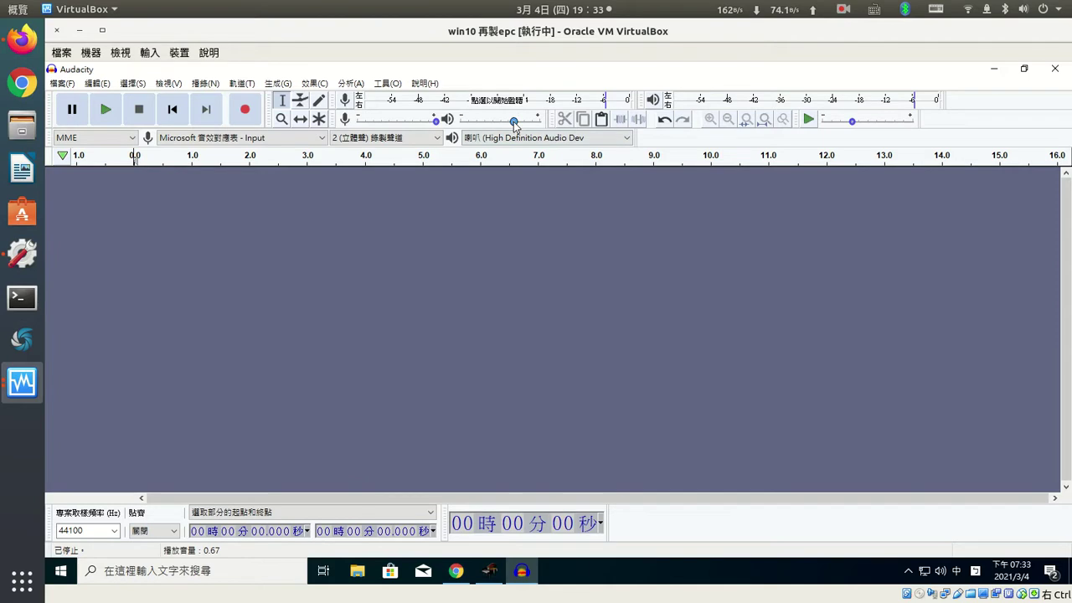
mouse_move(515, 124)
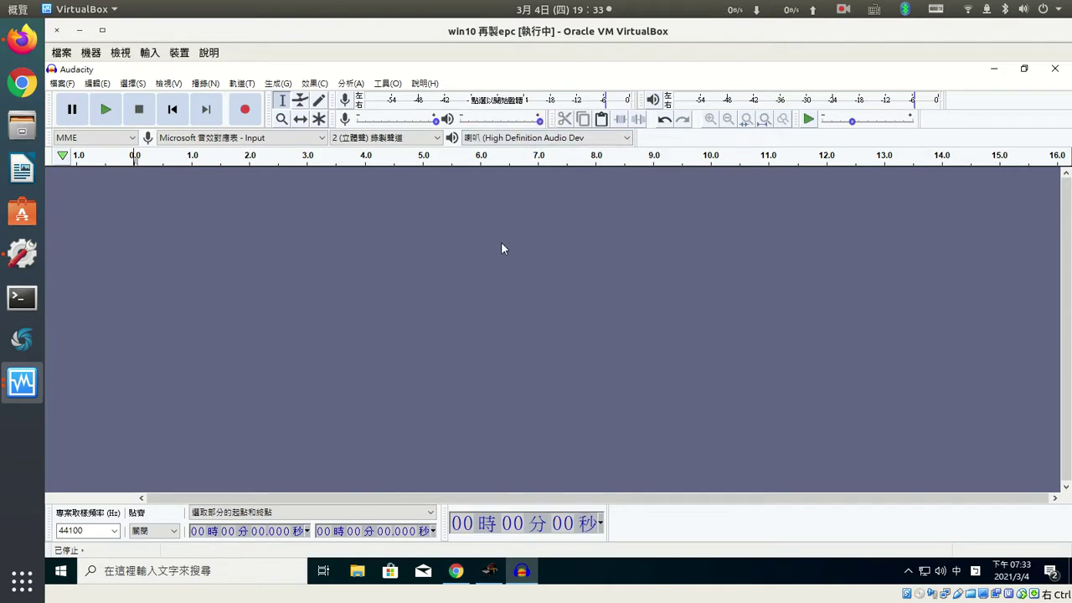
click(1022, 70)
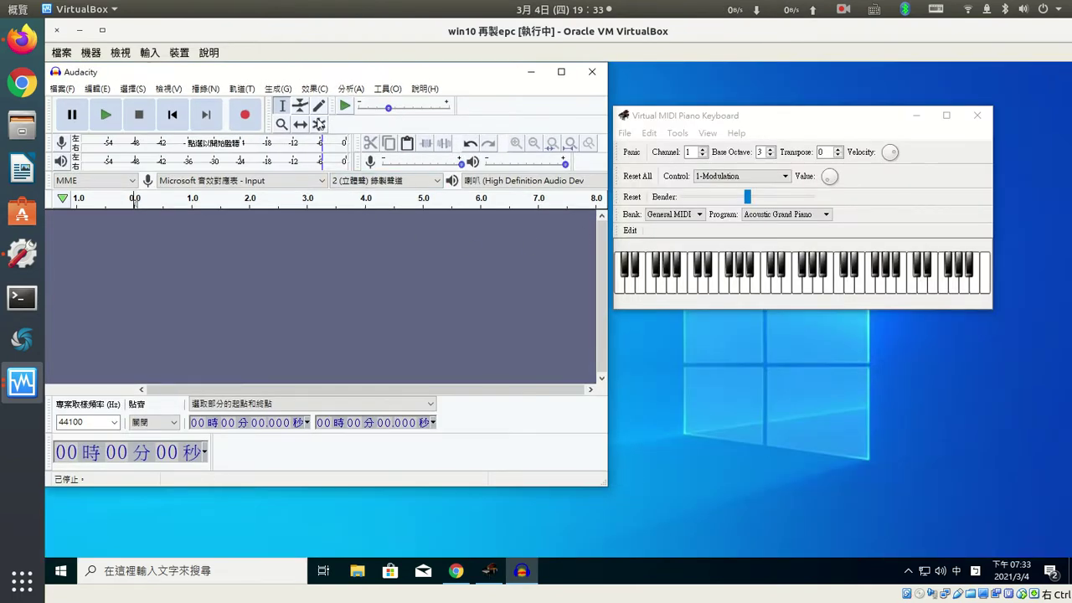
Record a short series of notes from Virtual MIDI Piano Keyboard in Audacity and play the recording back.
click(245, 114)
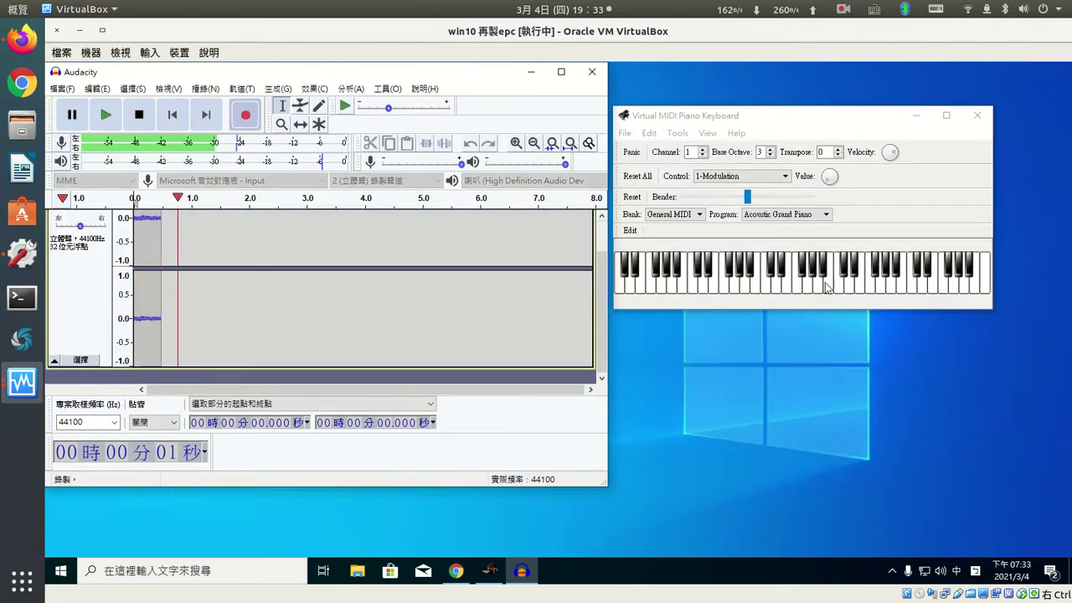
click(798, 285)
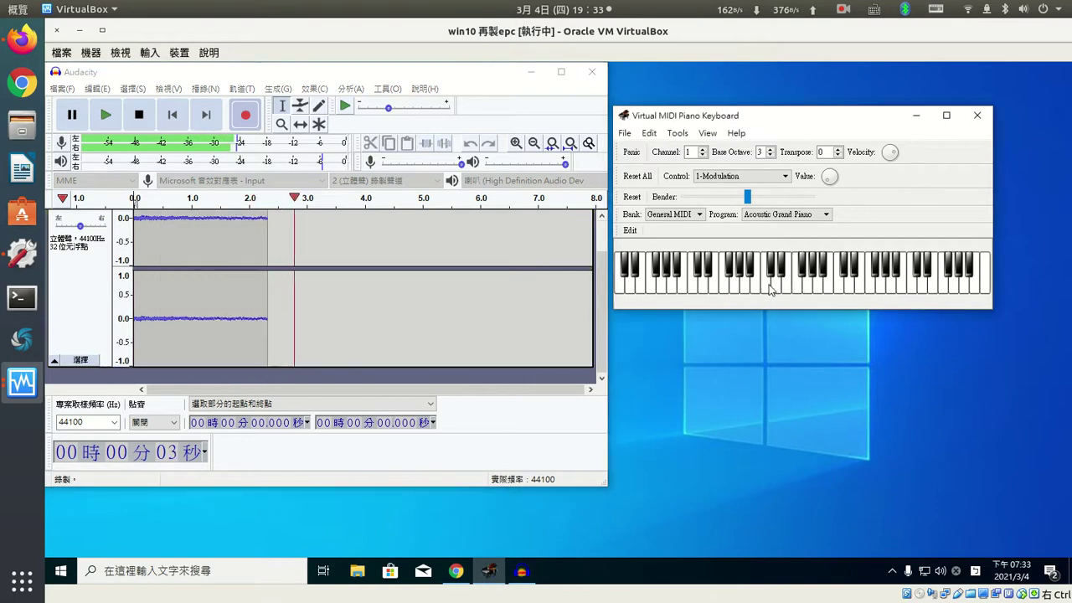
click(744, 282)
click(751, 281)
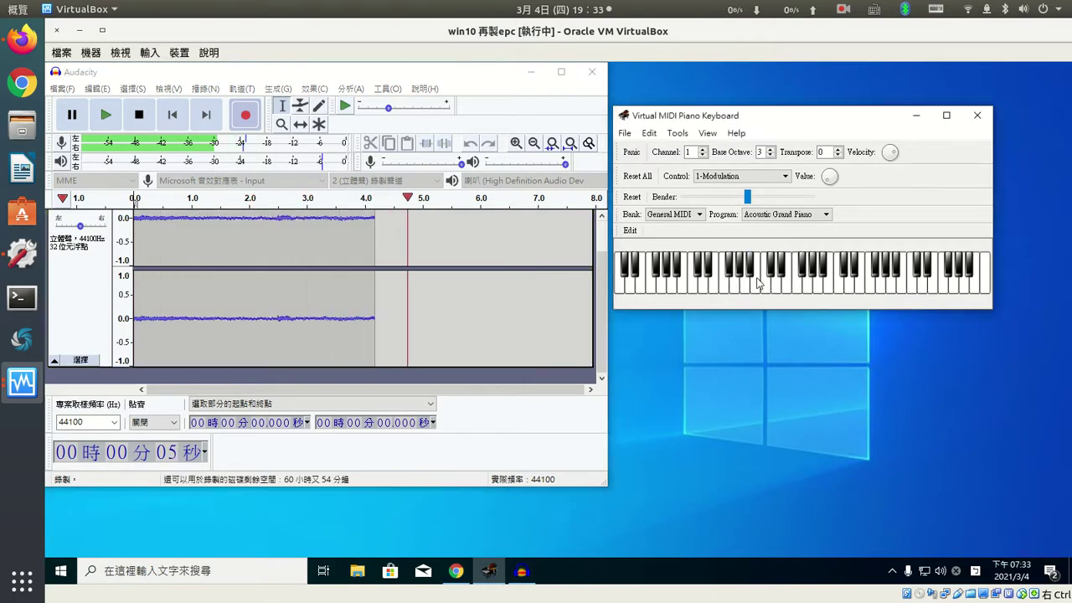
click(765, 283)
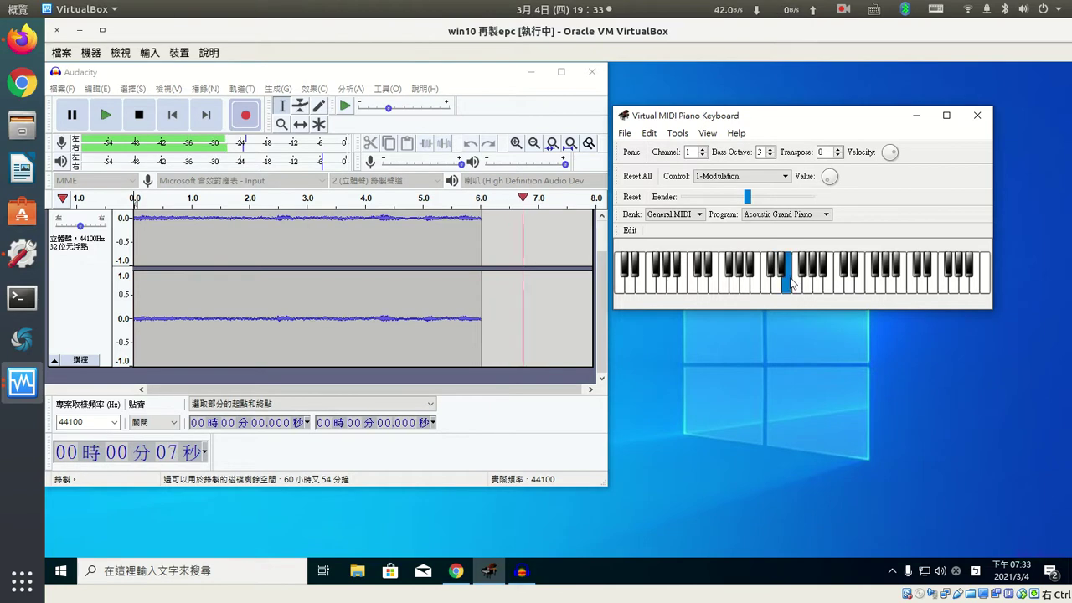
click(797, 283)
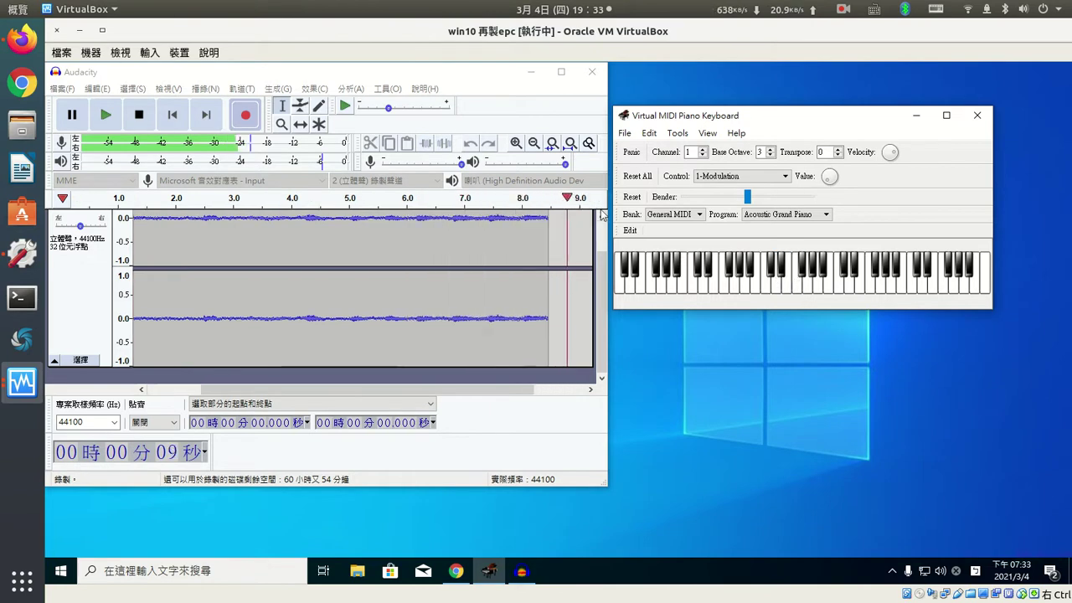
click(141, 117)
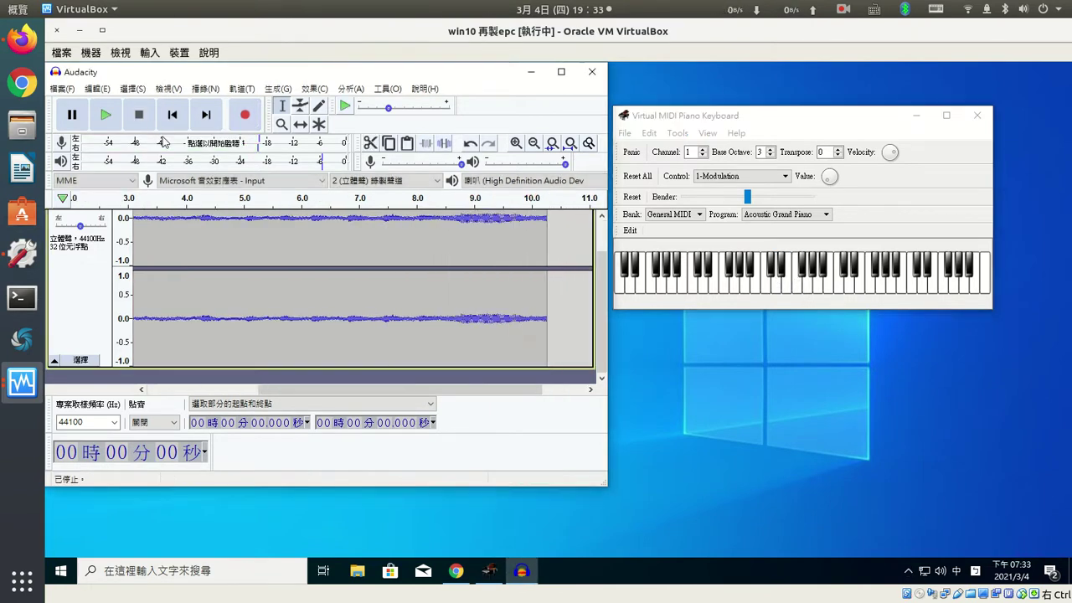
click(105, 125)
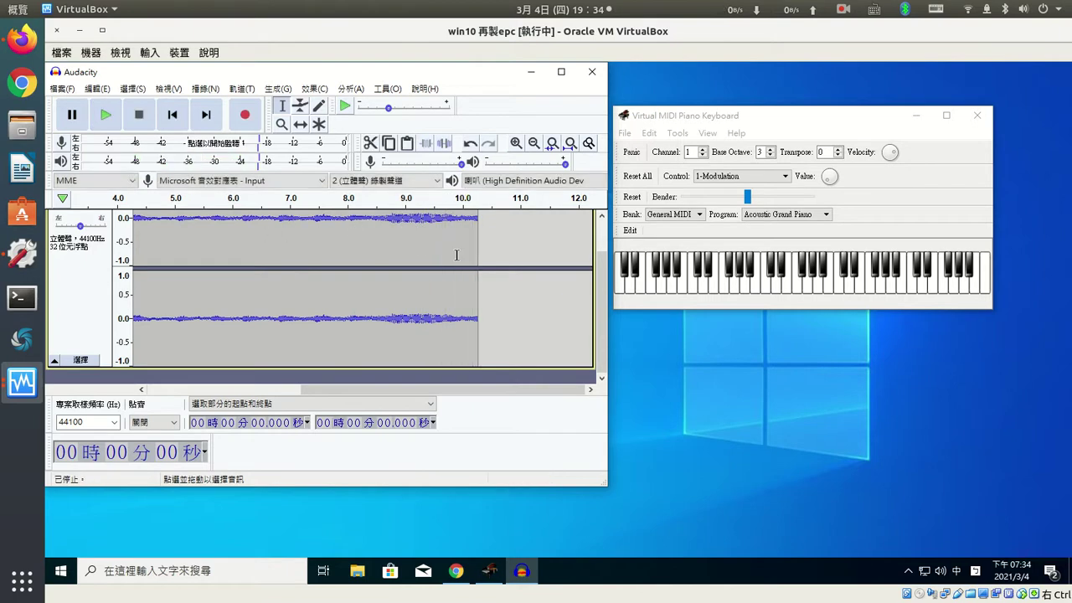
Amplify the entire recording by 19.71 dB and play back the result.
drag(479, 235, 14, 220)
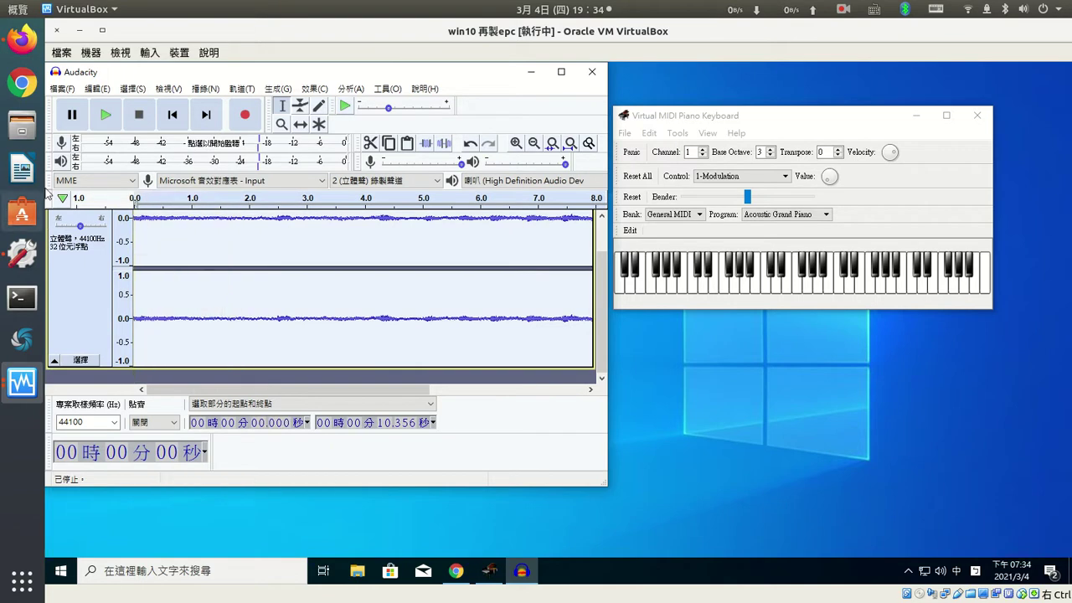
click(348, 90)
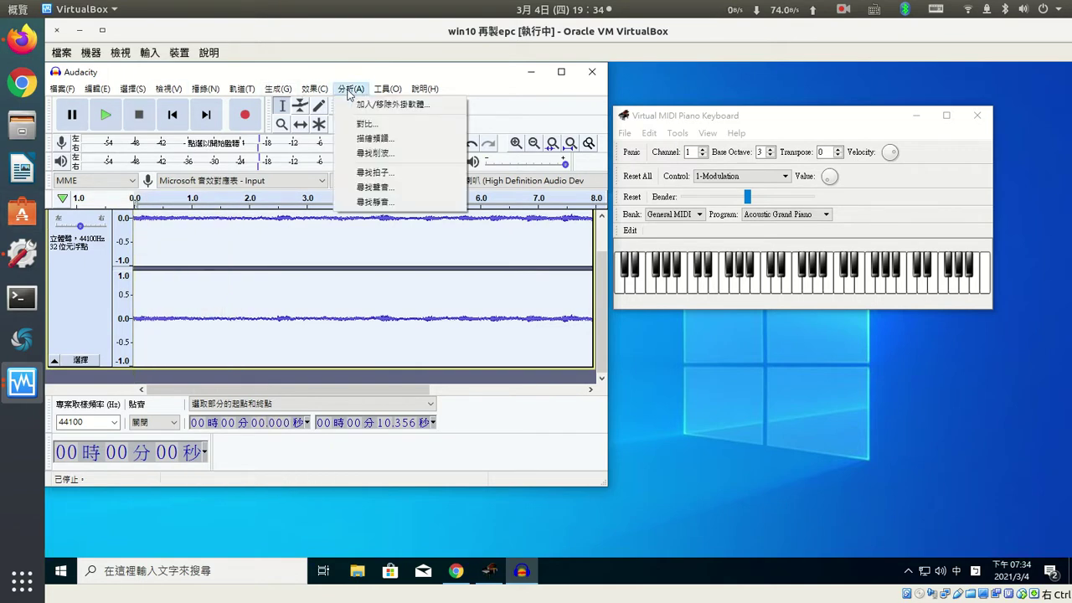
click(314, 89)
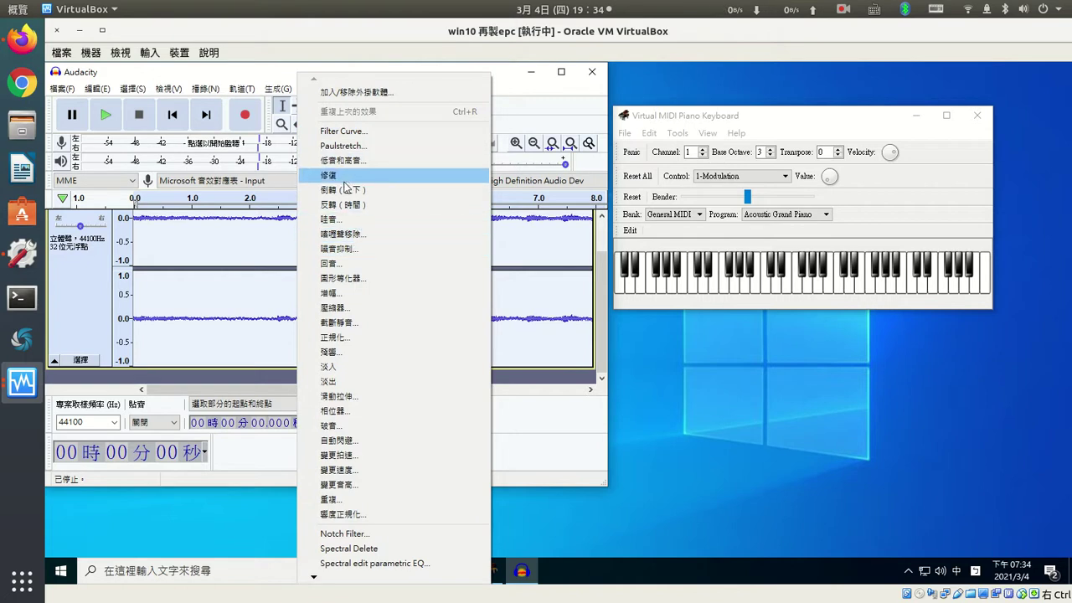
click(350, 292)
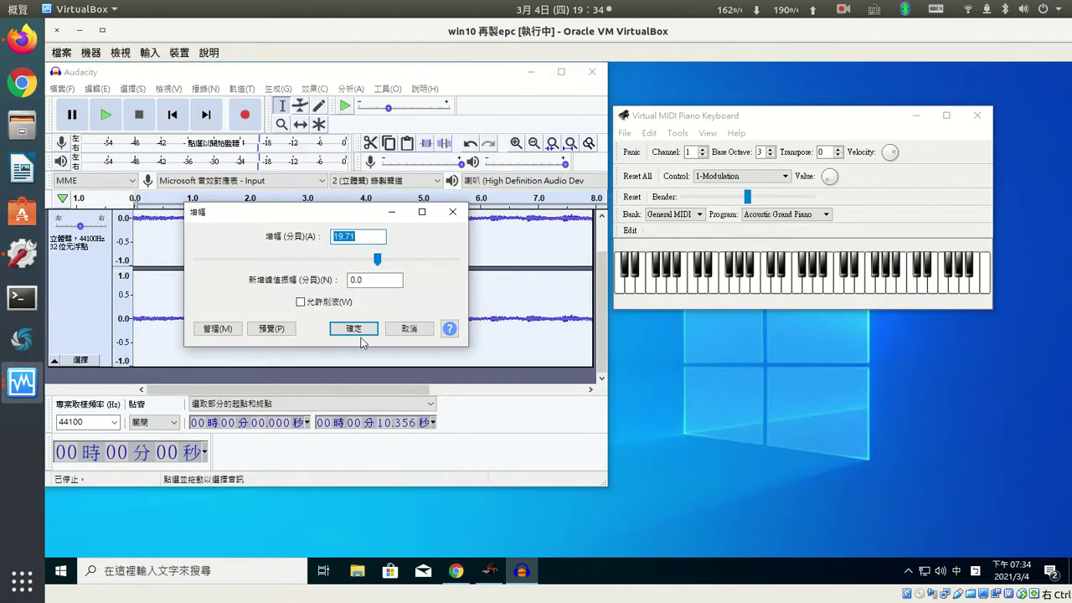
click(355, 328)
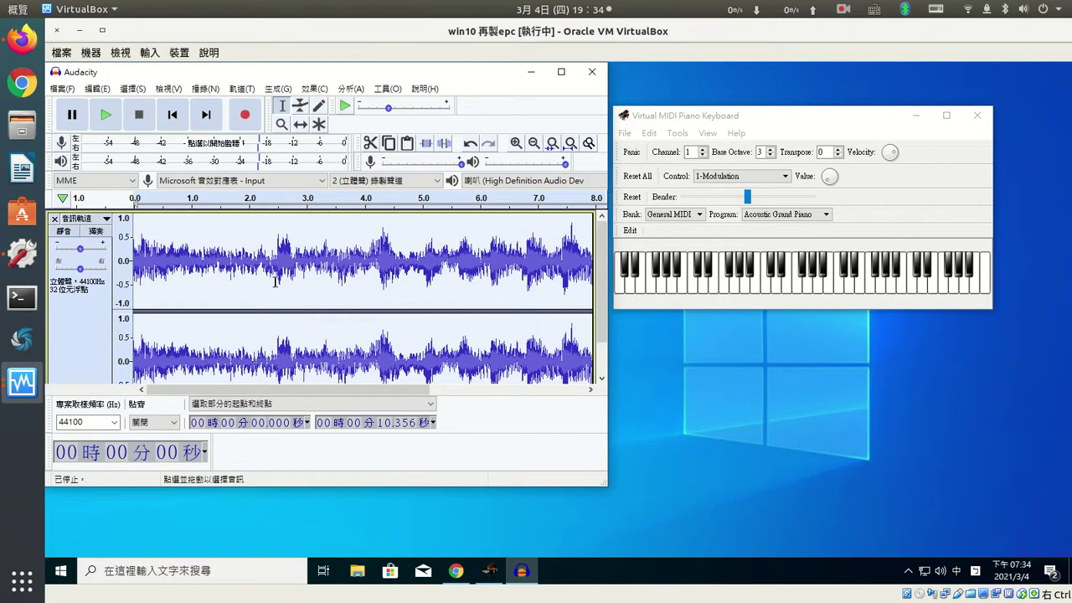
click(101, 118)
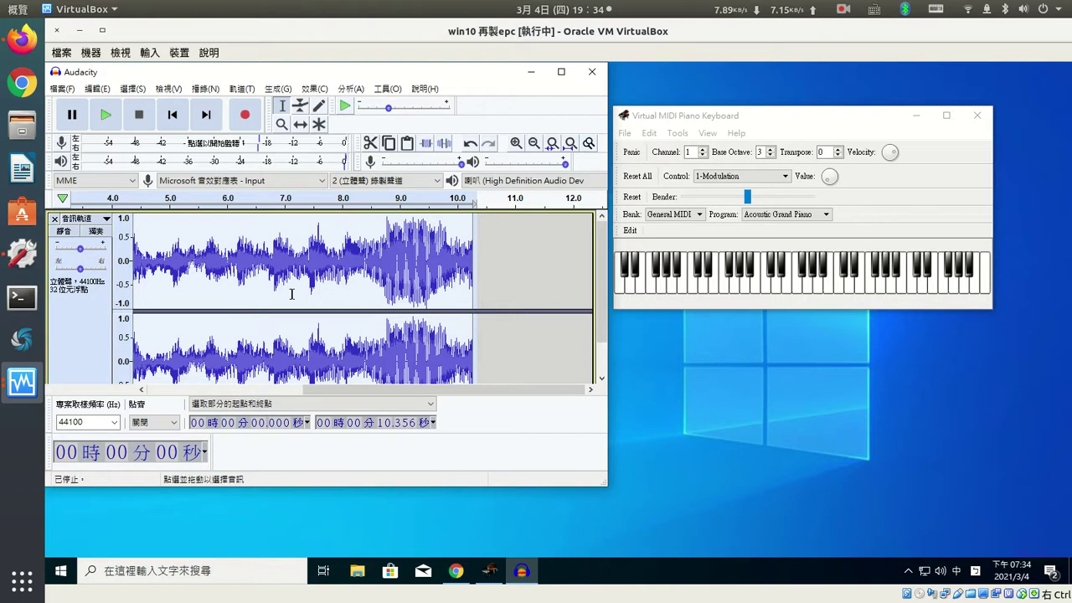
Review the formats available for exporting the recording, such as MP3, WAV and OGG.
click(63, 88)
mouse_move(98, 195)
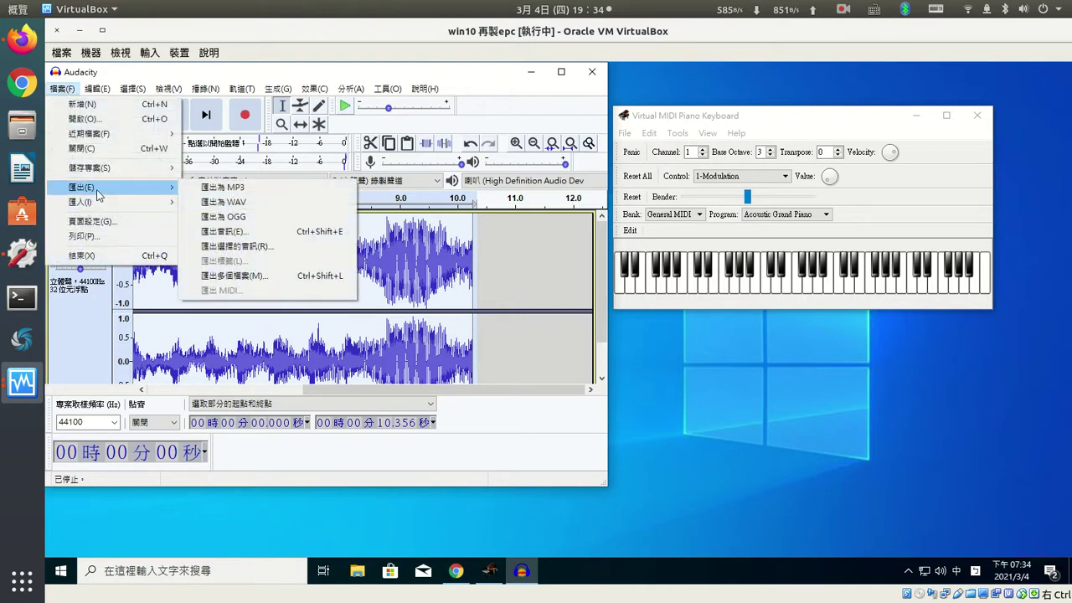
click(345, 352)
scroll(334, 352, down, 1)
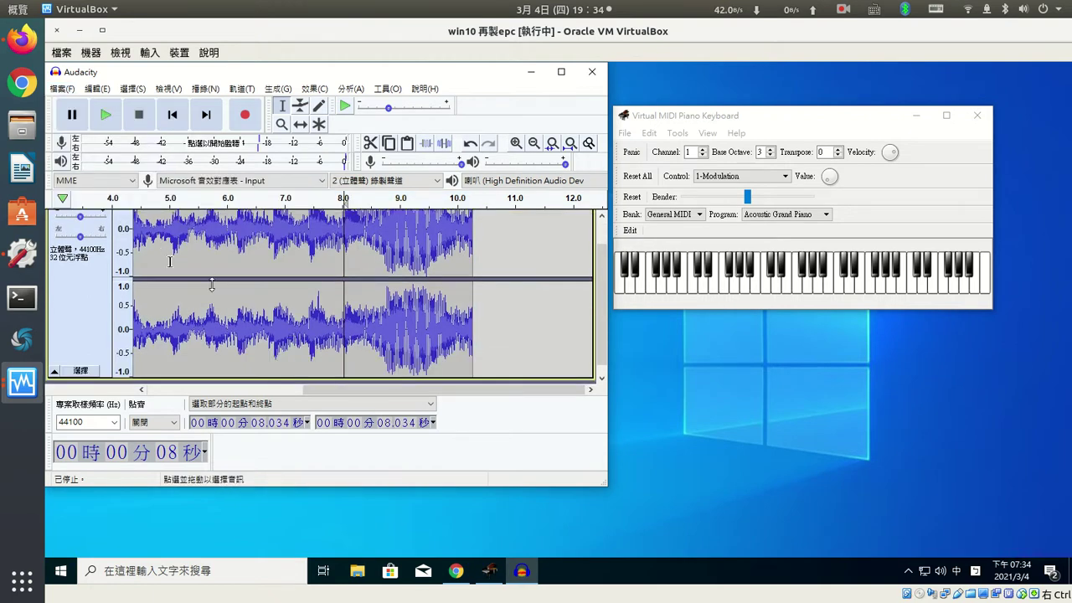
click(288, 257)
scroll(288, 257, up, 1)
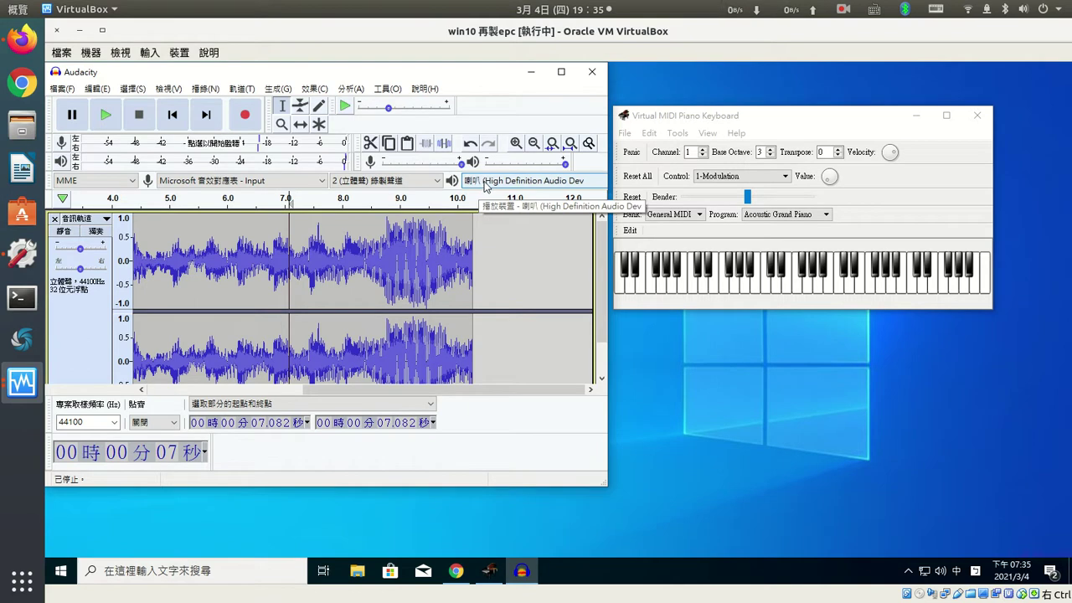
Open Windows Settings, check the system speaker volume and close Settings again.
click(52, 572)
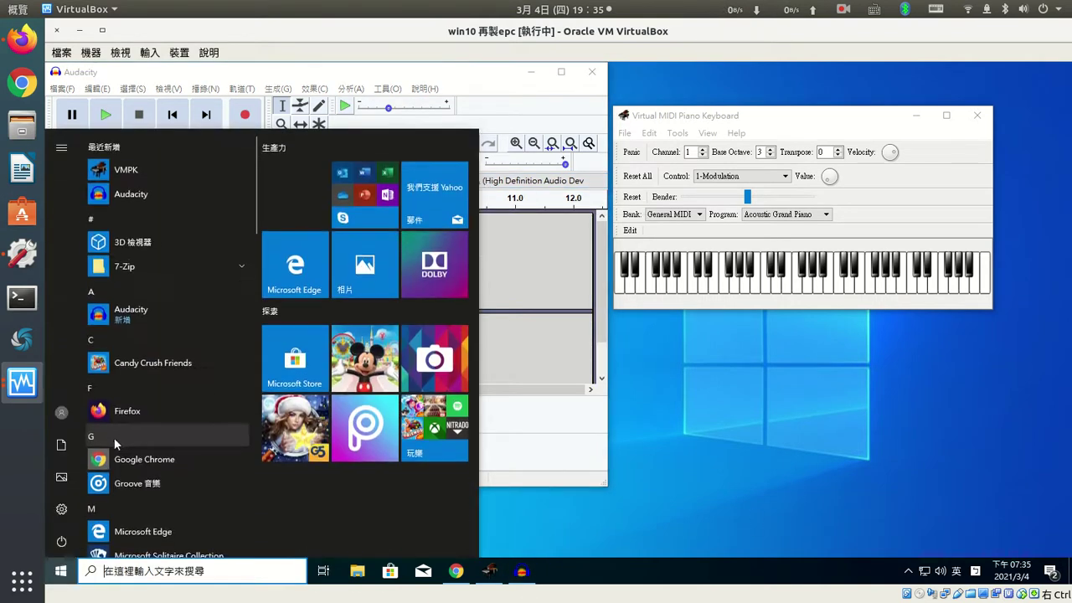
click(60, 508)
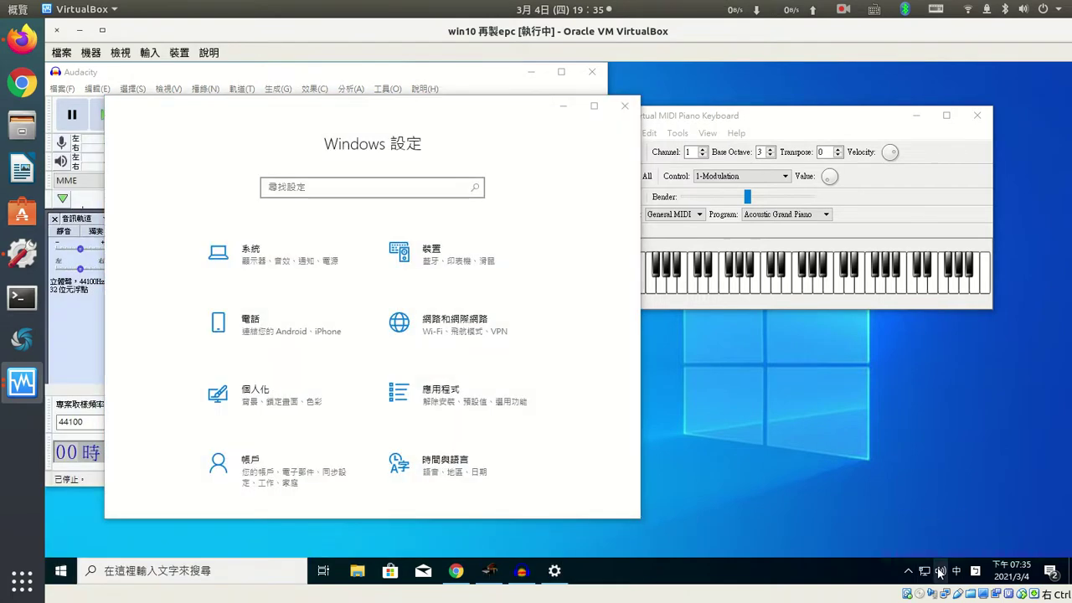
click(940, 570)
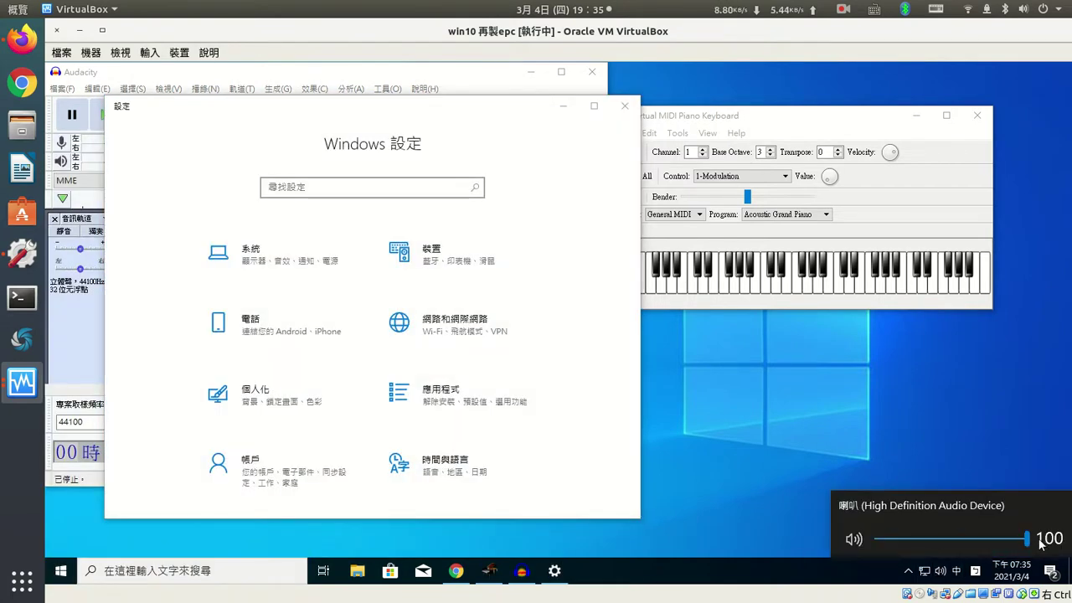
click(624, 107)
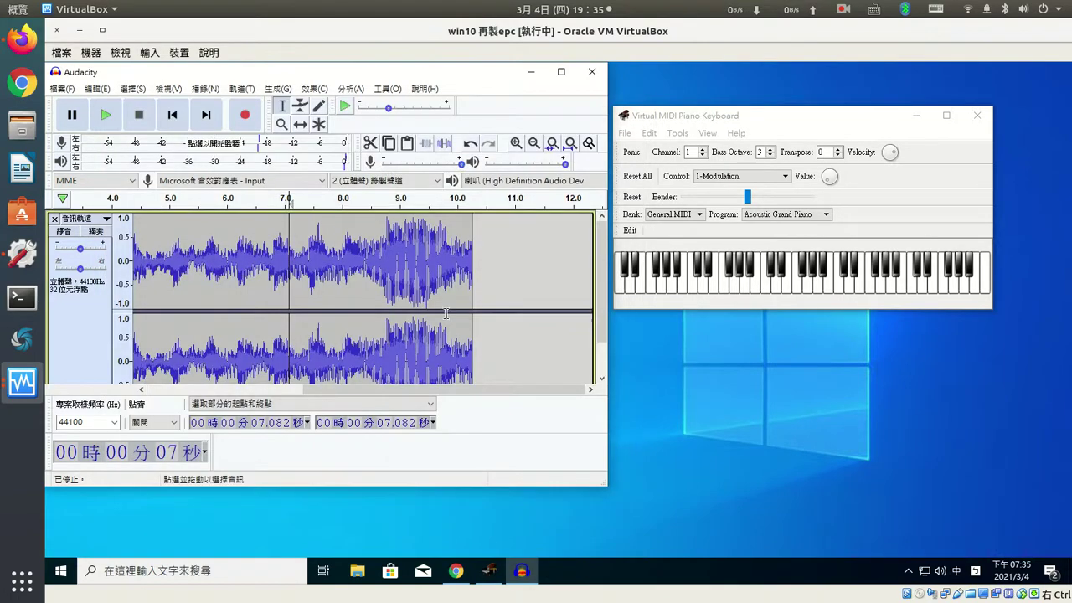
click(326, 276)
scroll(326, 276, down, 1)
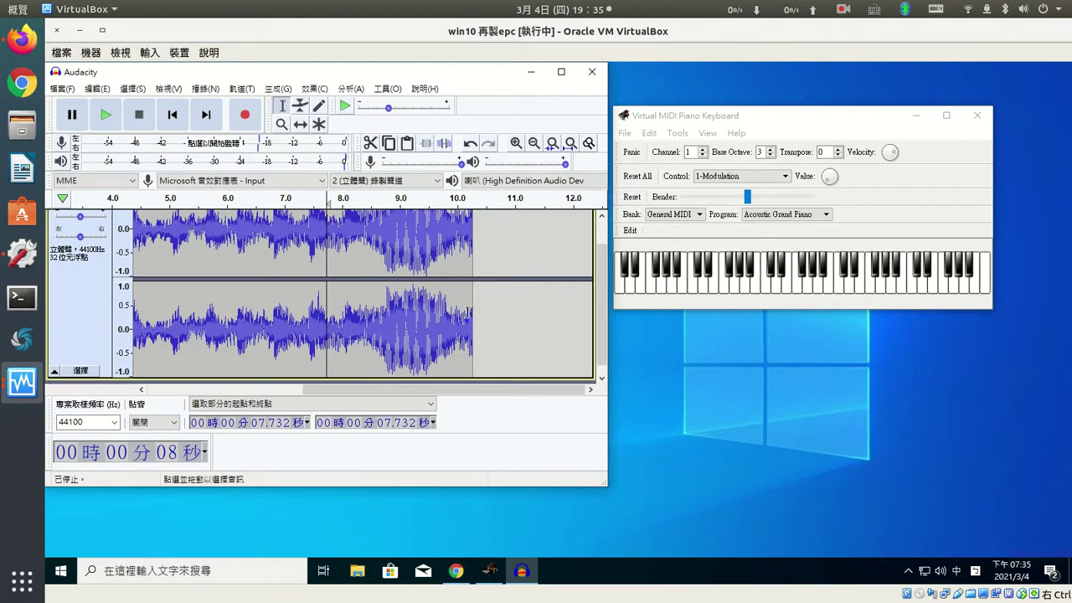
click(361, 244)
scroll(385, 255, up, 1)
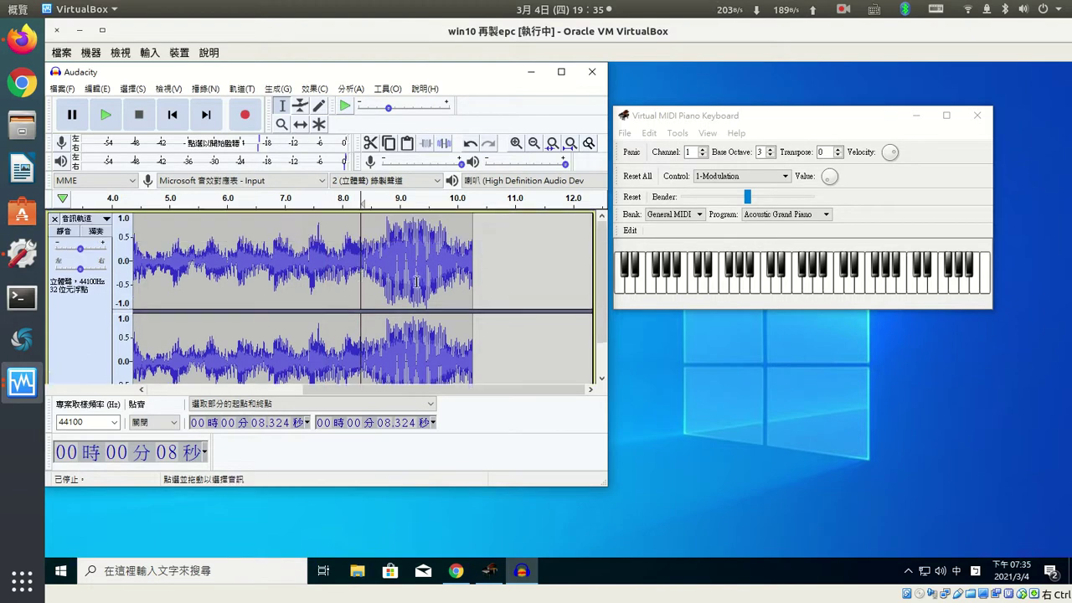
click(317, 265)
scroll(310, 268, down, 1)
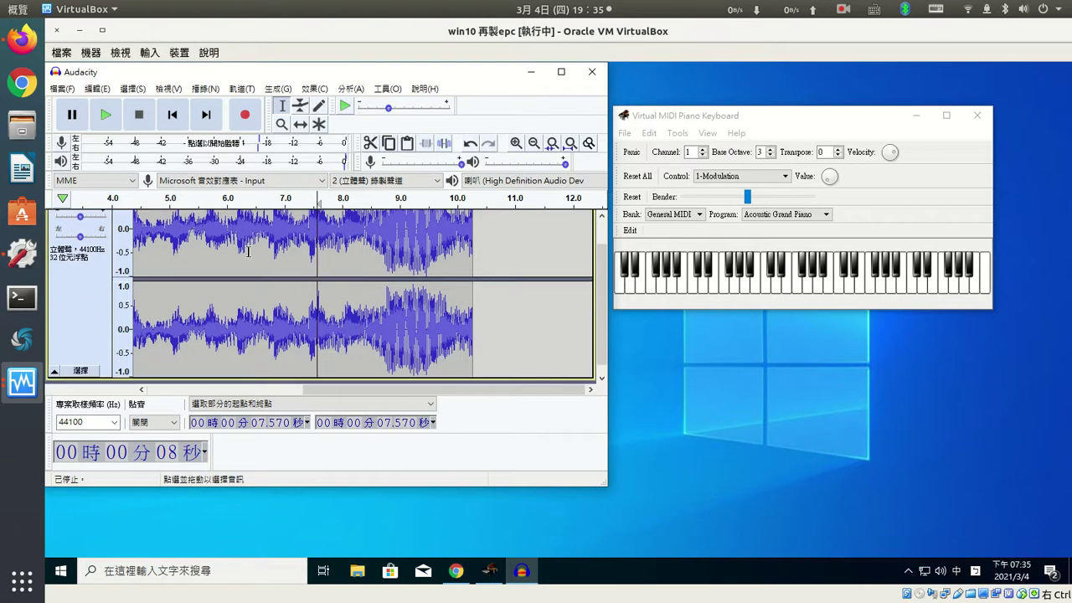
click(808, 128)
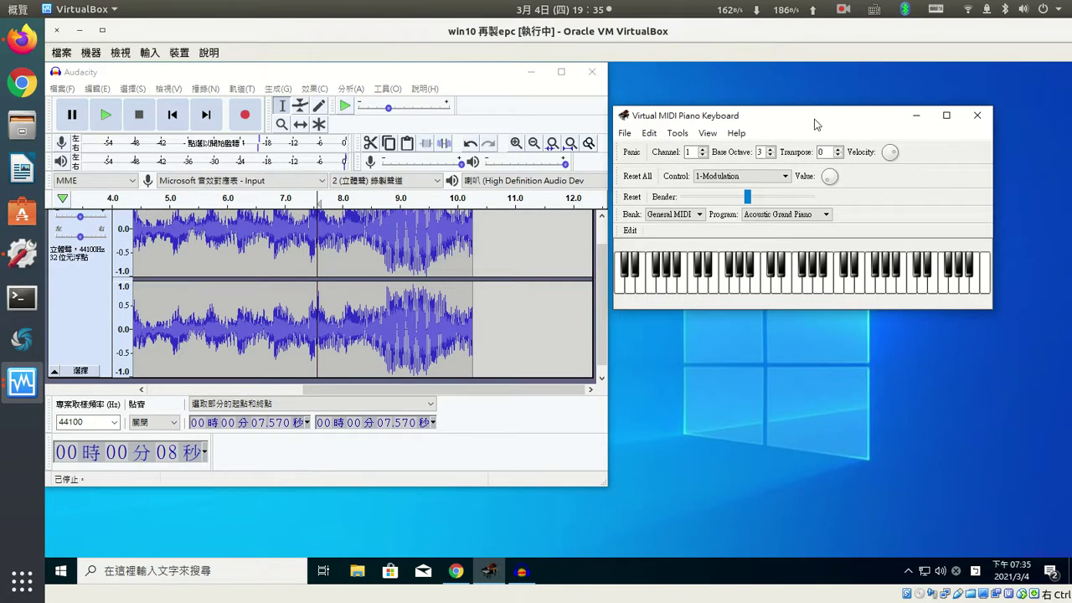
drag(815, 124, 831, 120)
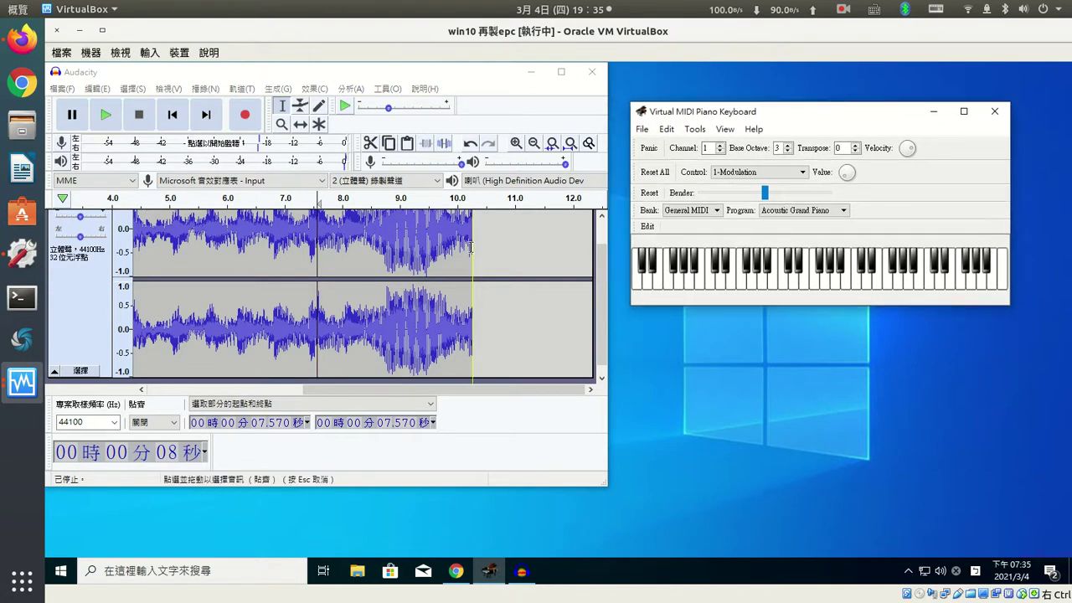